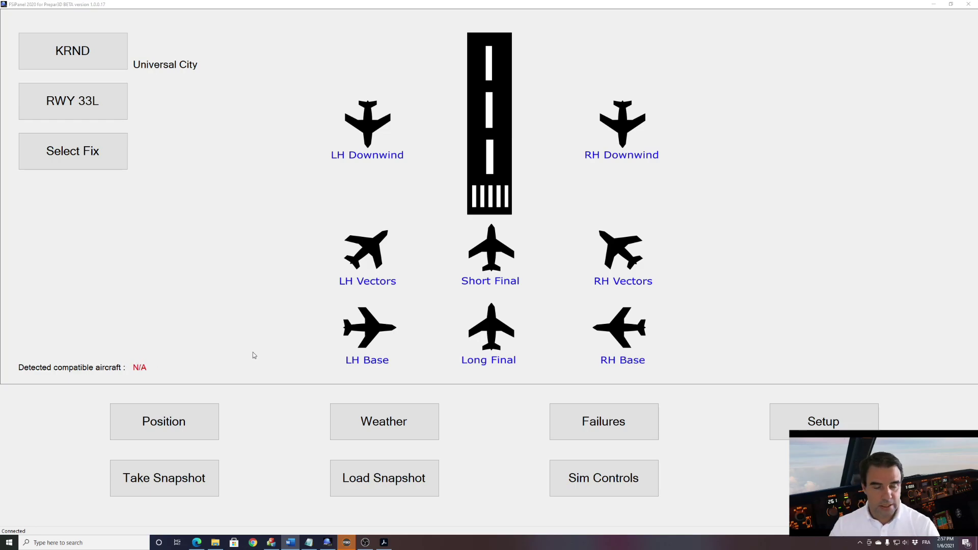
# Step: Switch to Prepar3D, choose the PMDG 747-400 PMDG House (N744GE | 2017) as vehicle, and start the flight in a maximized window
pyautogui.click(346, 543)
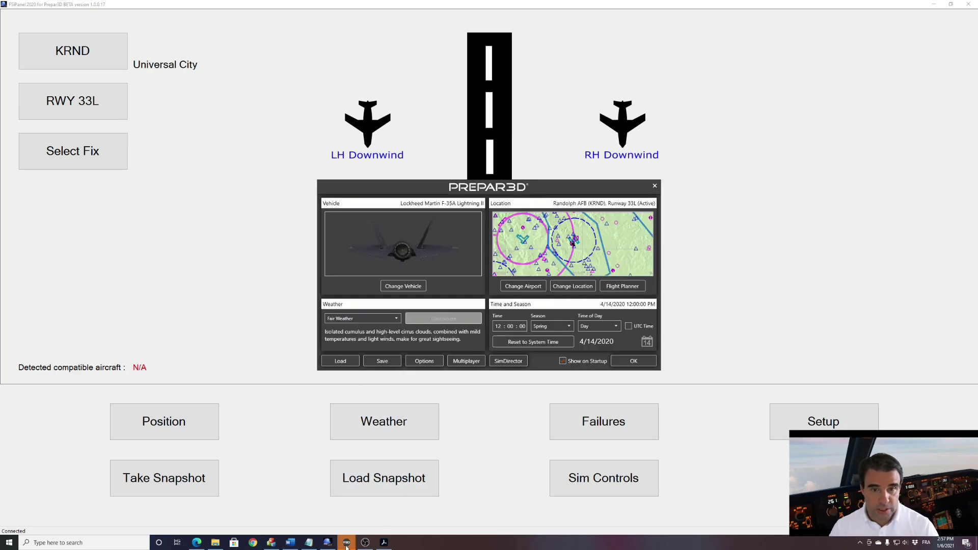
pyautogui.click(408, 287)
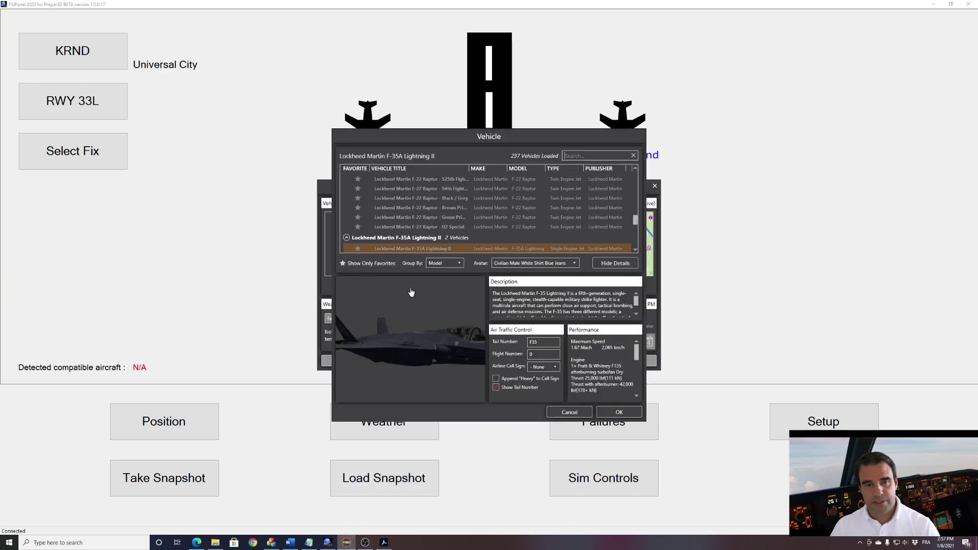
pyautogui.click(591, 156)
pyautogui.write('pmd')
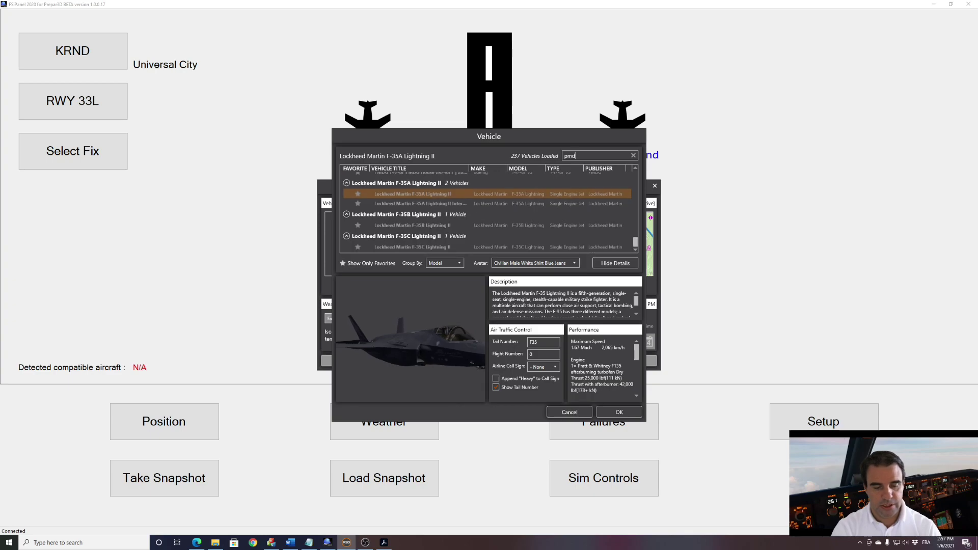
pyautogui.write('g 7')
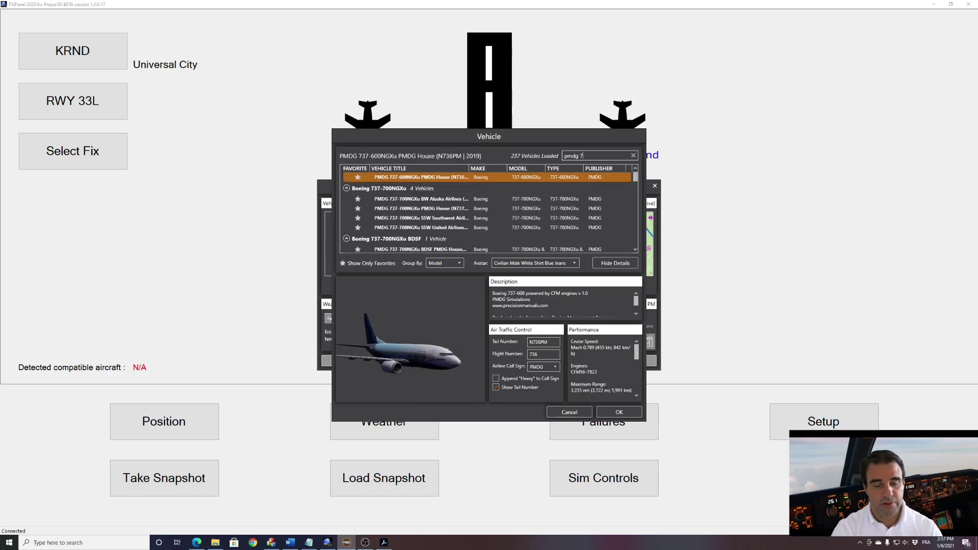
pyautogui.write('47')
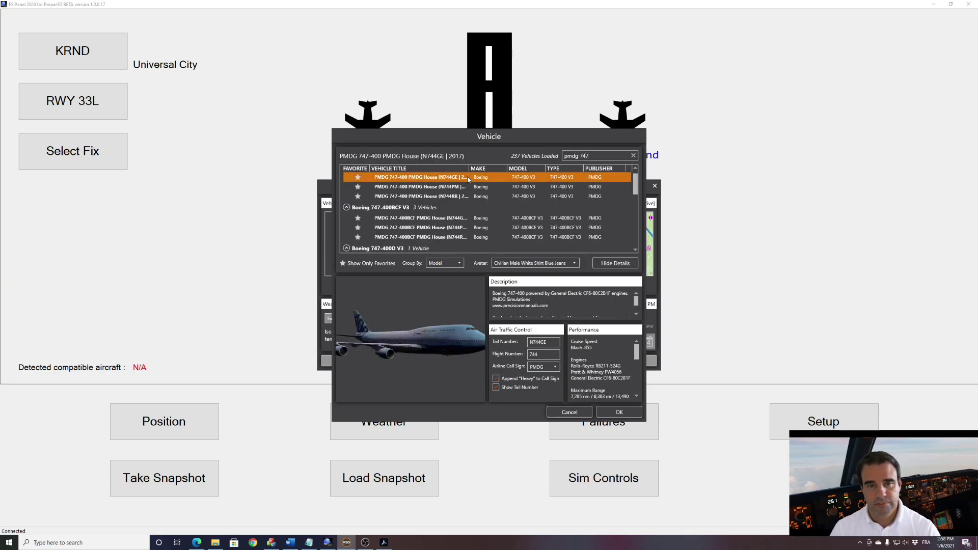
pyautogui.click(620, 411)
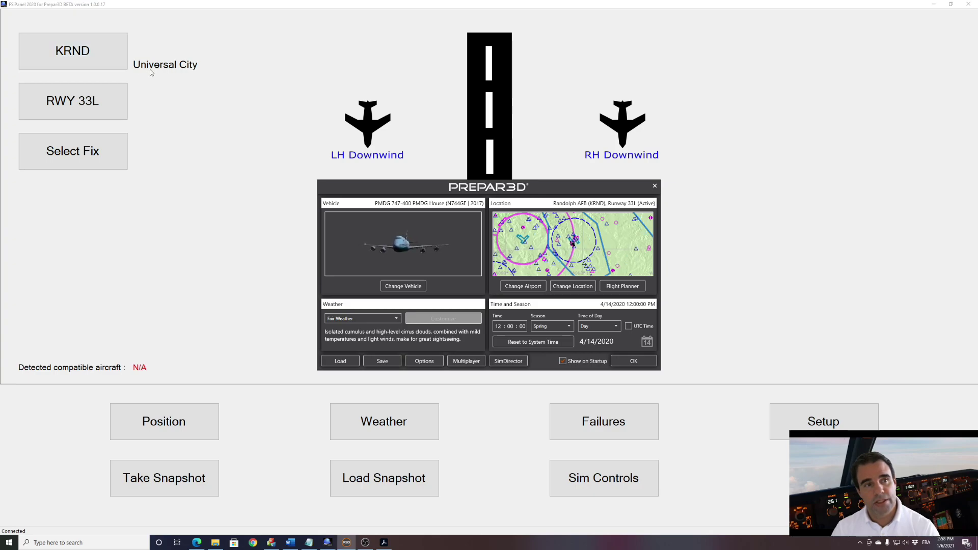
pyautogui.click(623, 362)
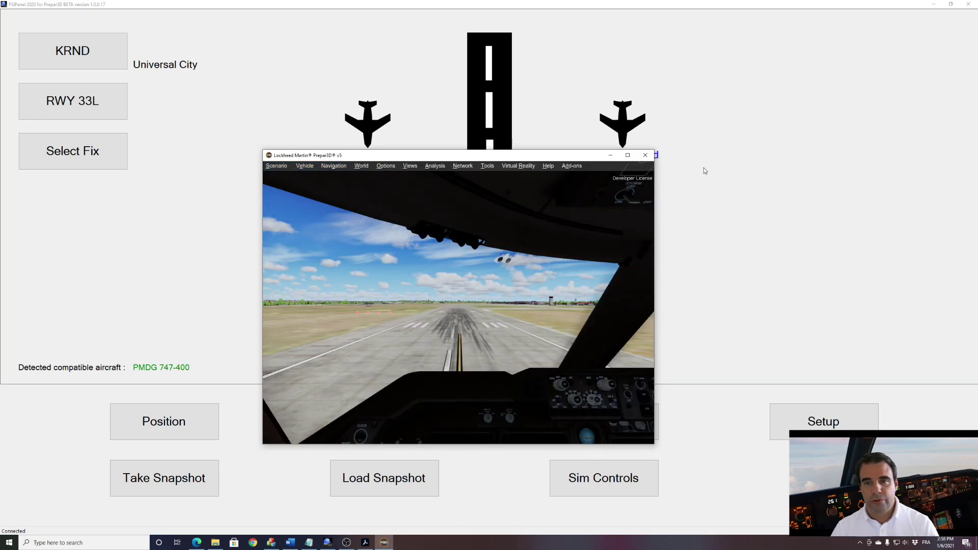
pyautogui.click(627, 155)
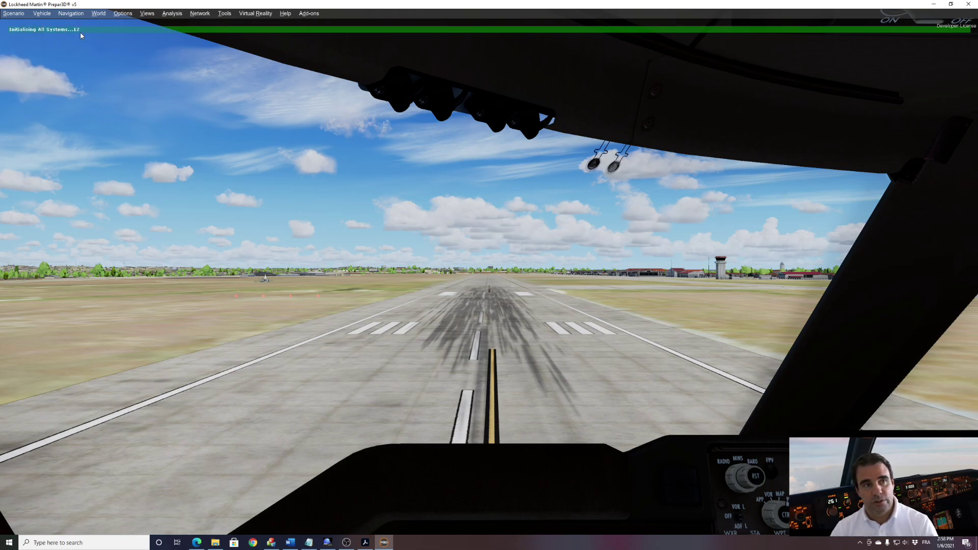
# Step: Load the 744 DEFAULT panel state through the PMDG setup of the cockpit's enlarged CDU
pyautogui.moveTo(469, 175); pyautogui.dragTo(622, 379)
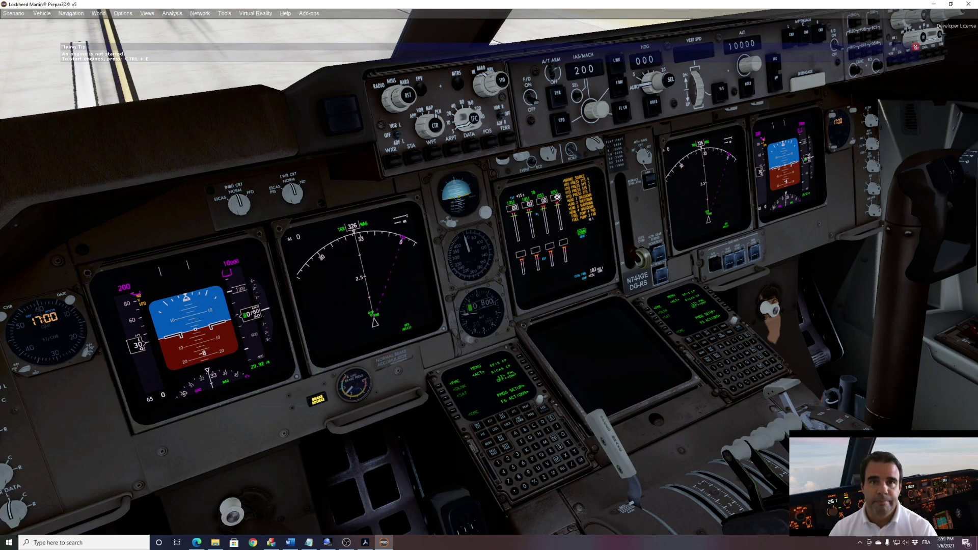
pyautogui.click(529, 386)
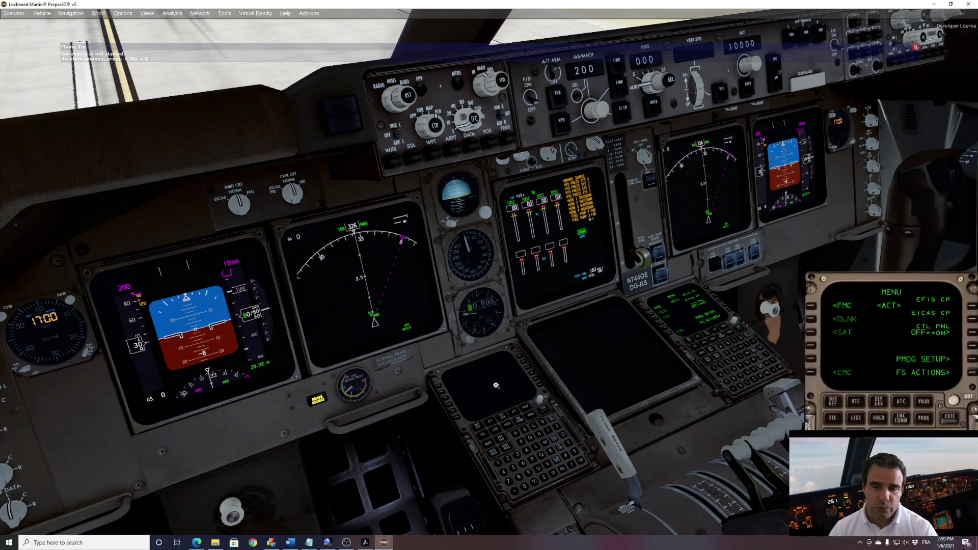
pyautogui.moveTo(853, 279); pyautogui.dragTo(533, 198)
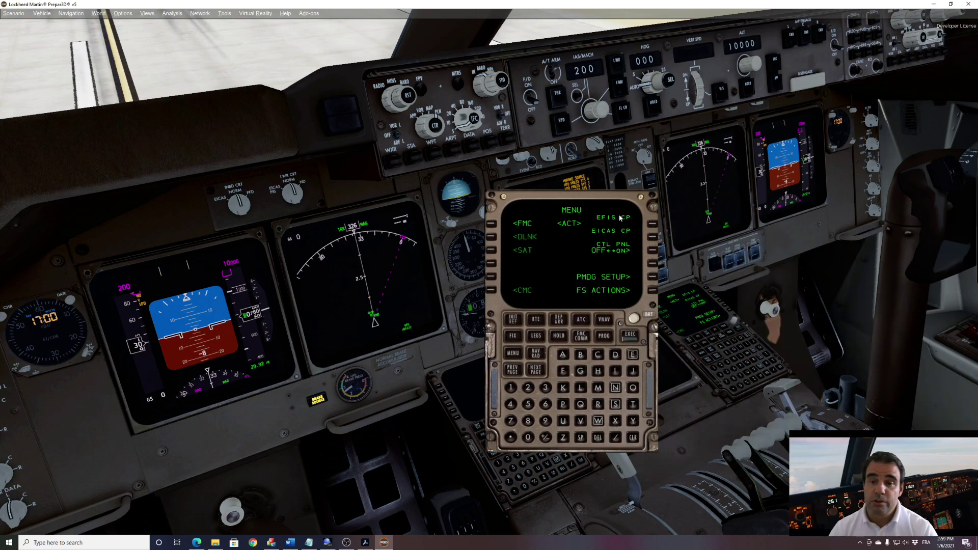
pyautogui.click(652, 278)
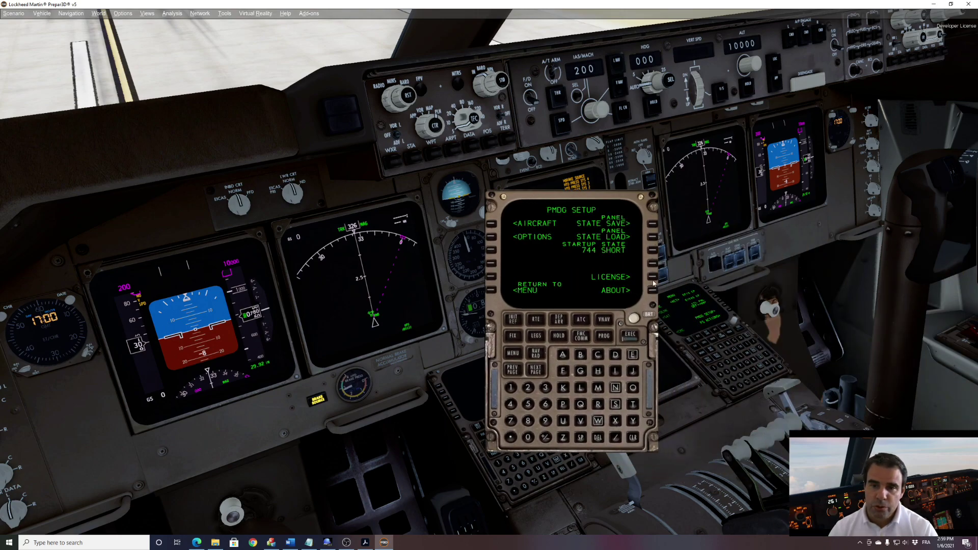
pyautogui.click(655, 238)
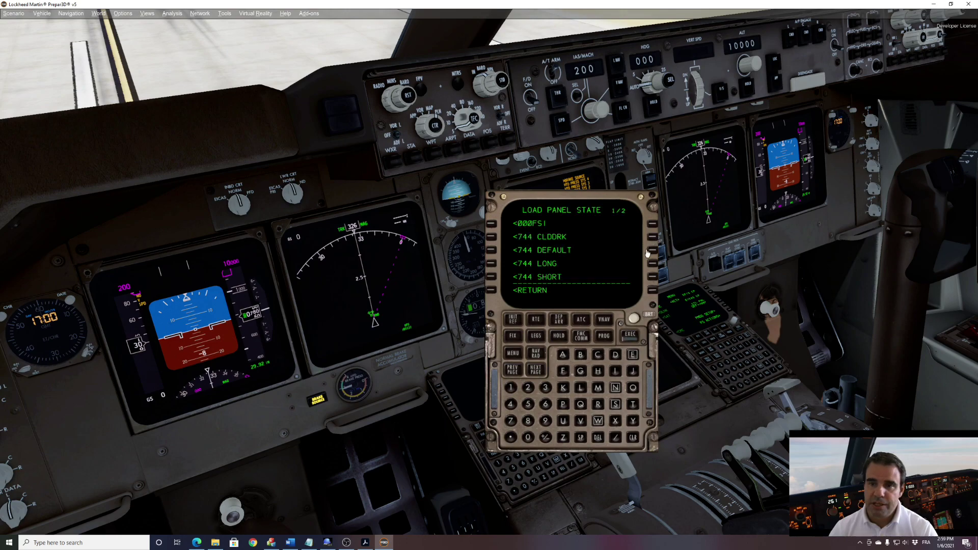
pyautogui.click(493, 253)
pyautogui.click(637, 338)
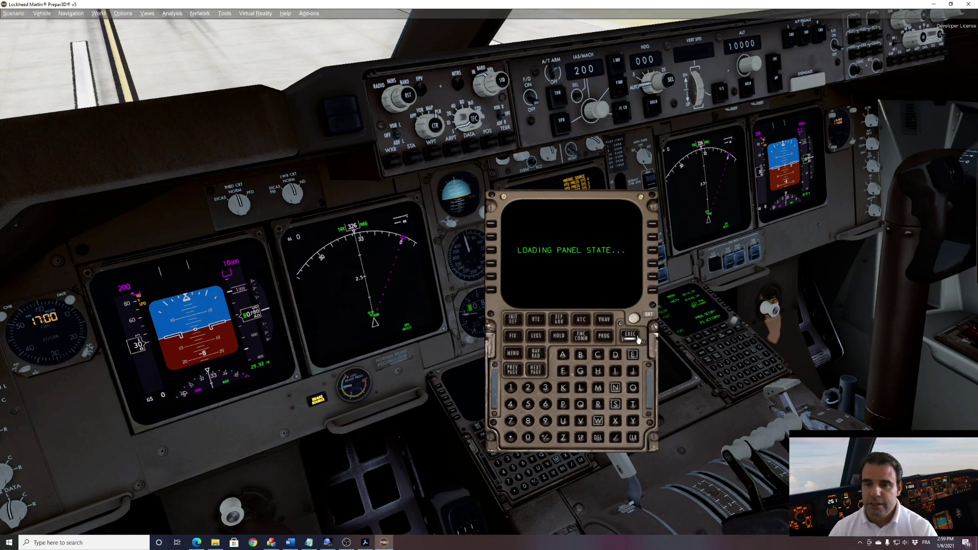
pyautogui.click(590, 264)
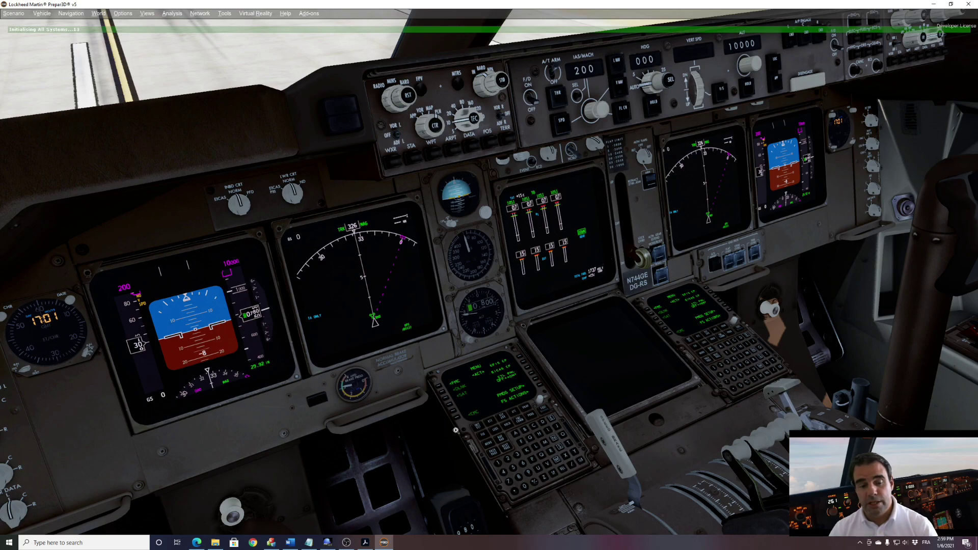
# Step: Switch to FSiPanel, select the LH Vectors position for runway 33L, and start moving the aircraft there
pyautogui.click(331, 544)
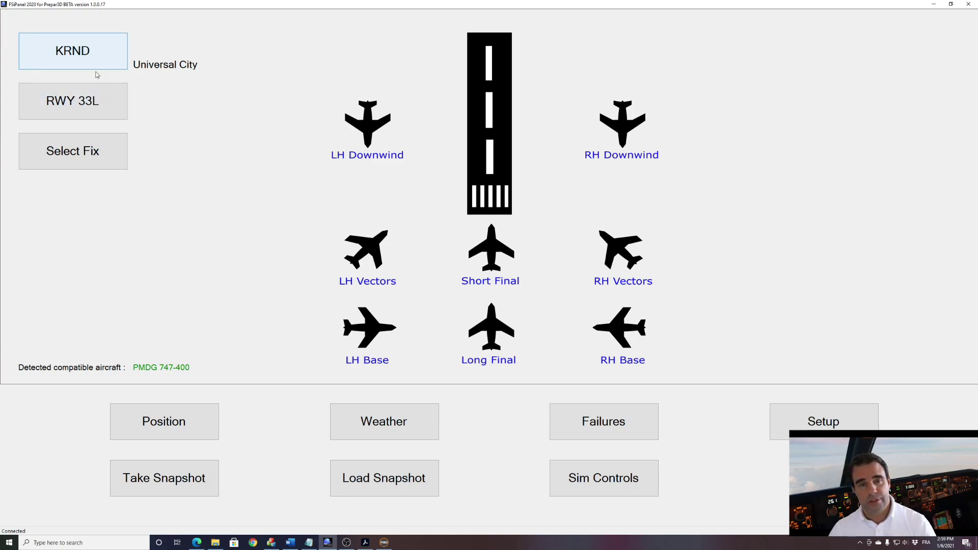
pyautogui.click(376, 250)
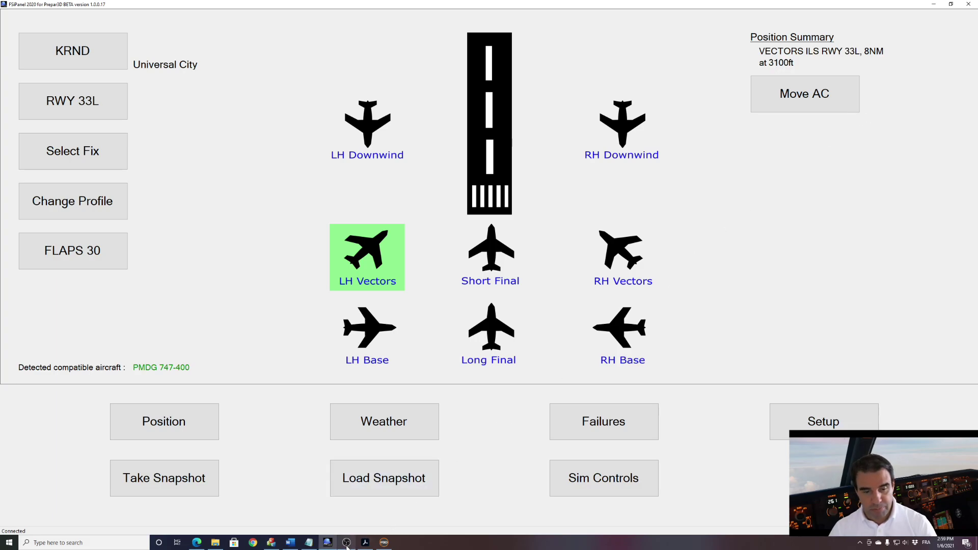
pyautogui.click(383, 543)
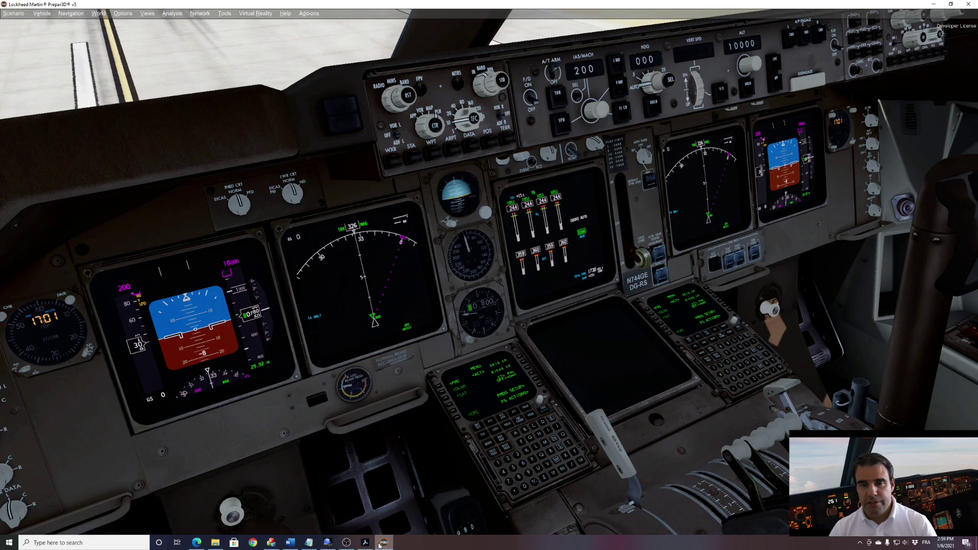
pyautogui.click(328, 542)
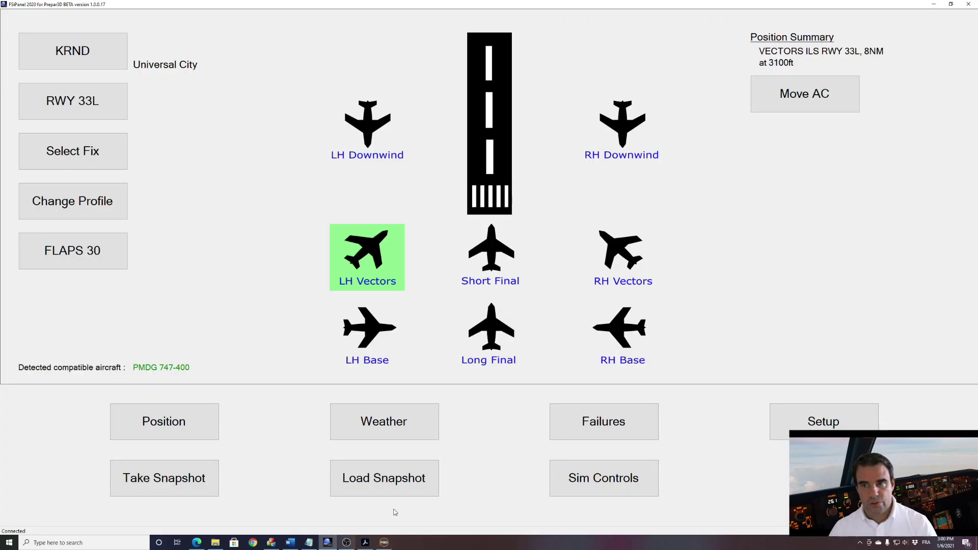
pyautogui.click(789, 106)
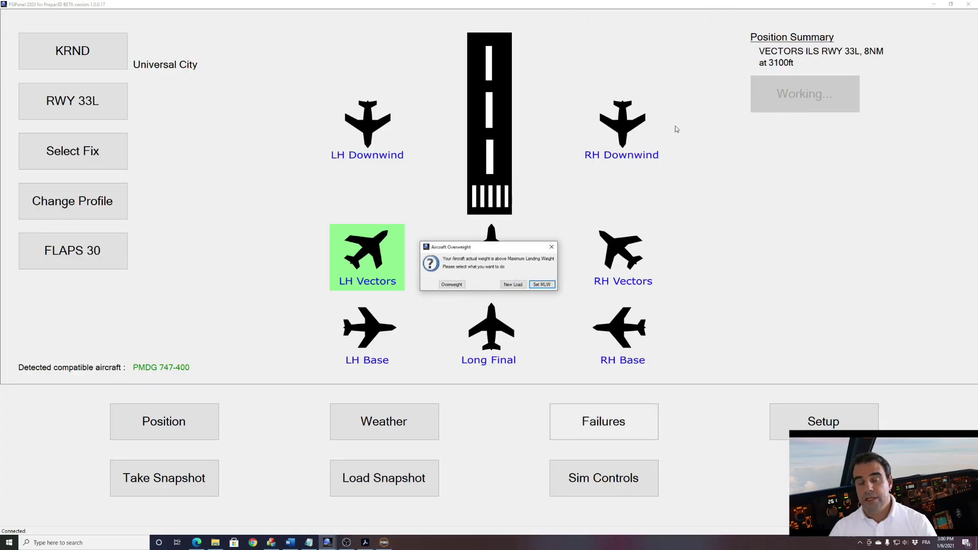
# Step: Resolve the overweight prompt with a new load of 210511 kg zero fuel weight and 20651 kg fuel, and update the aircraft
pyautogui.moveTo(490, 247); pyautogui.dragTo(429, 131)
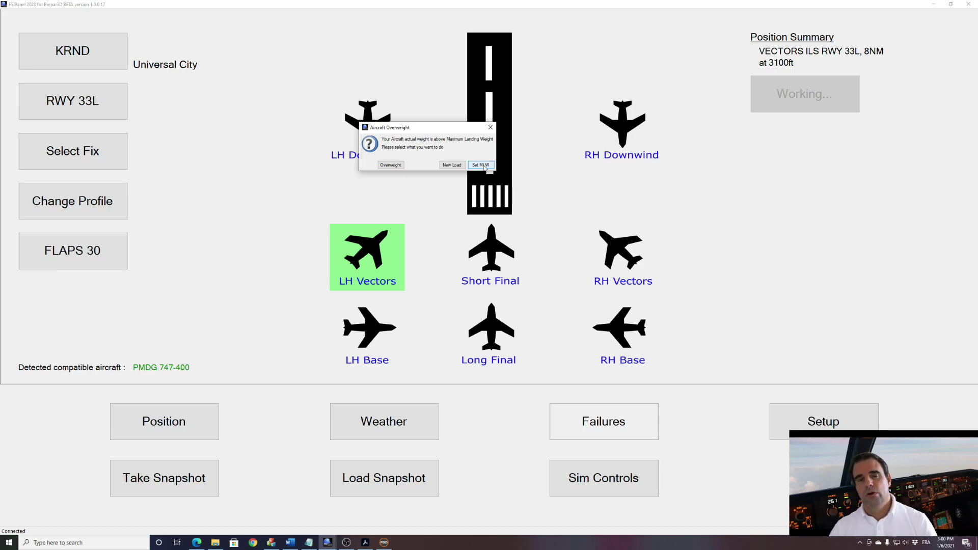
pyautogui.click(452, 165)
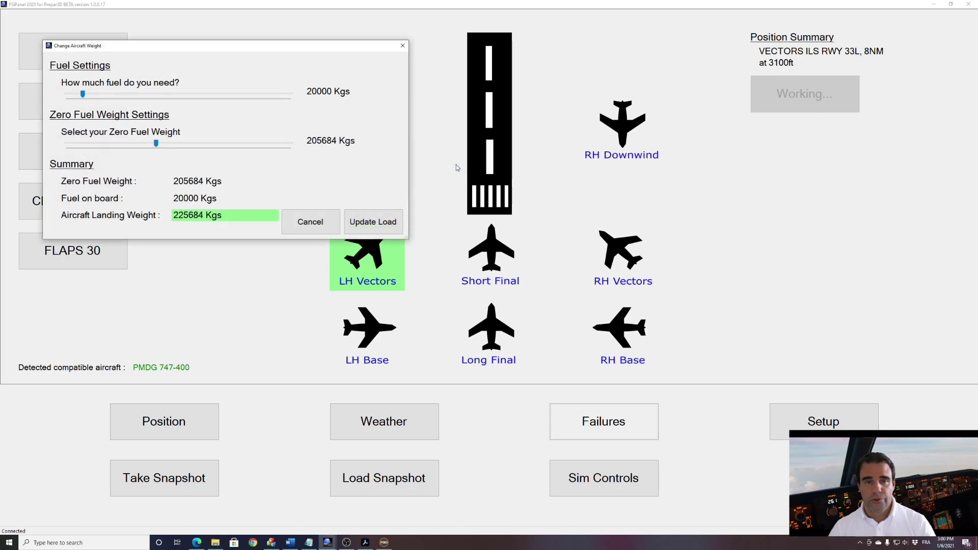
pyautogui.moveTo(318, 47); pyautogui.dragTo(495, 69)
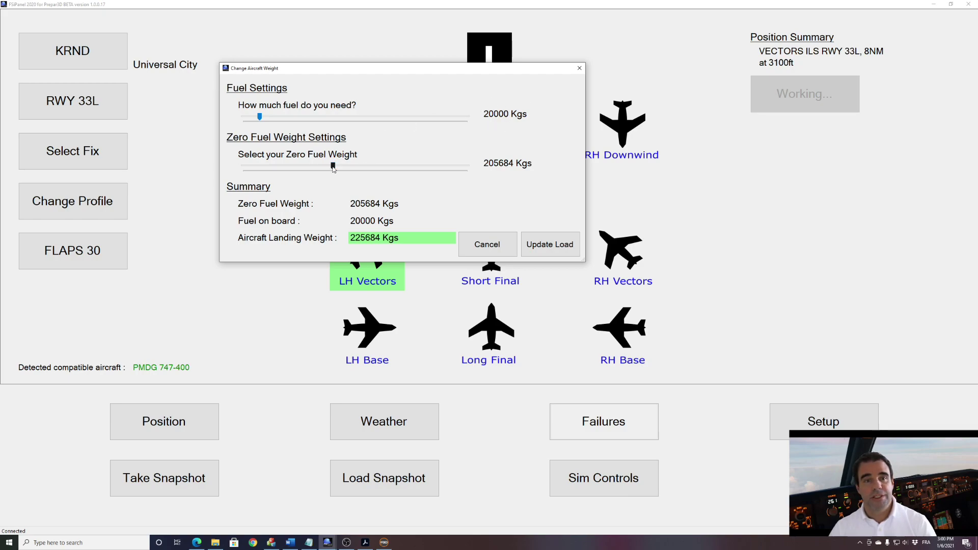
pyautogui.moveTo(334, 169)
pyautogui.mouseDown()
pyautogui.moveTo(393, 170)
pyautogui.moveTo(350, 170)
pyautogui.mouseUp()
pyautogui.moveTo(260, 116)
pyautogui.mouseDown()
pyautogui.moveTo(281, 117)
pyautogui.moveTo(262, 118)
pyautogui.mouseUp()
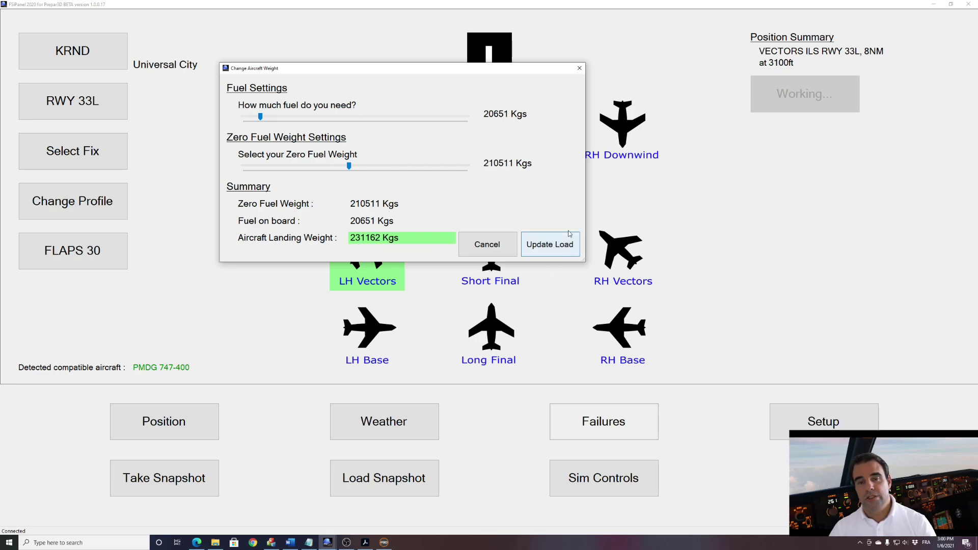
pyautogui.click(550, 245)
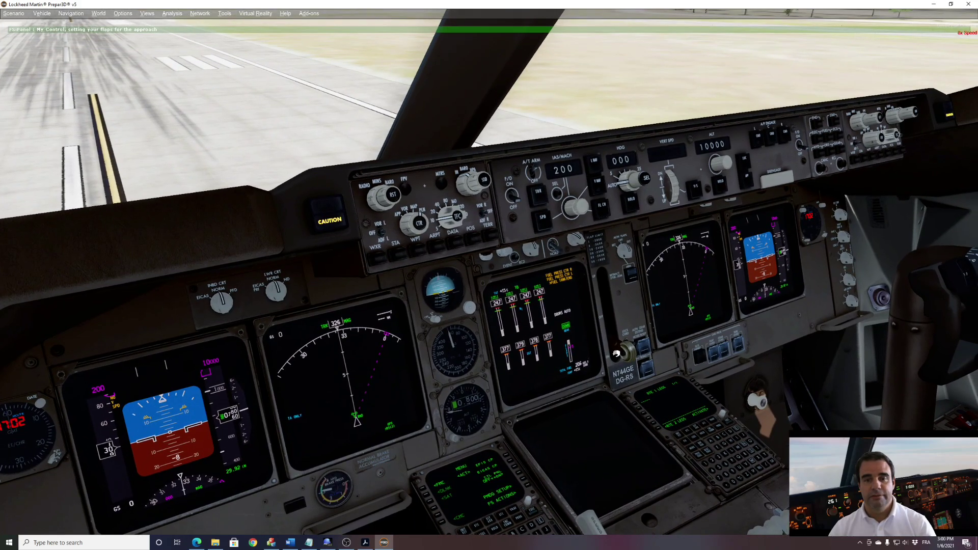
# Step: Take control of the repositioned aircraft by applying the brakes
pyautogui.scroll(-3, 336, 167)
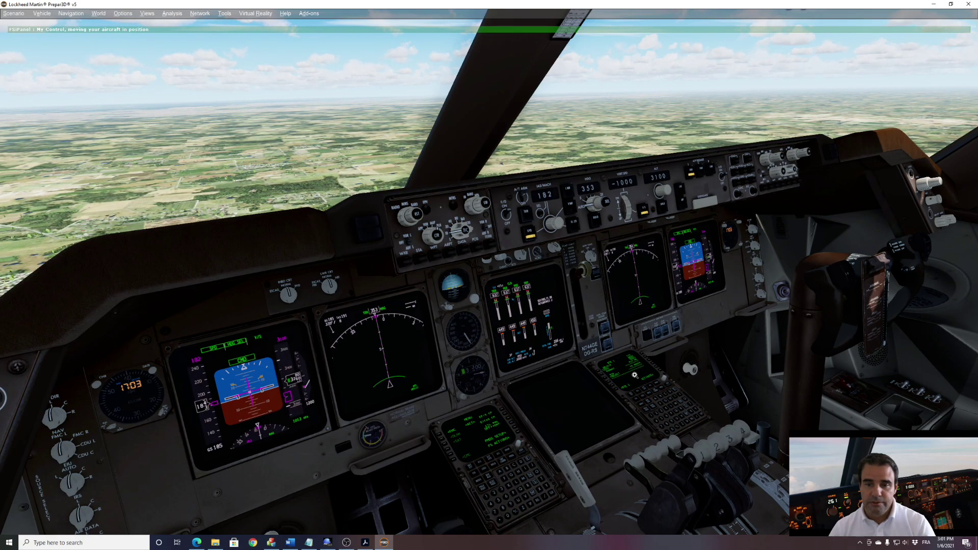
pyautogui.scroll(3, 635, 375)
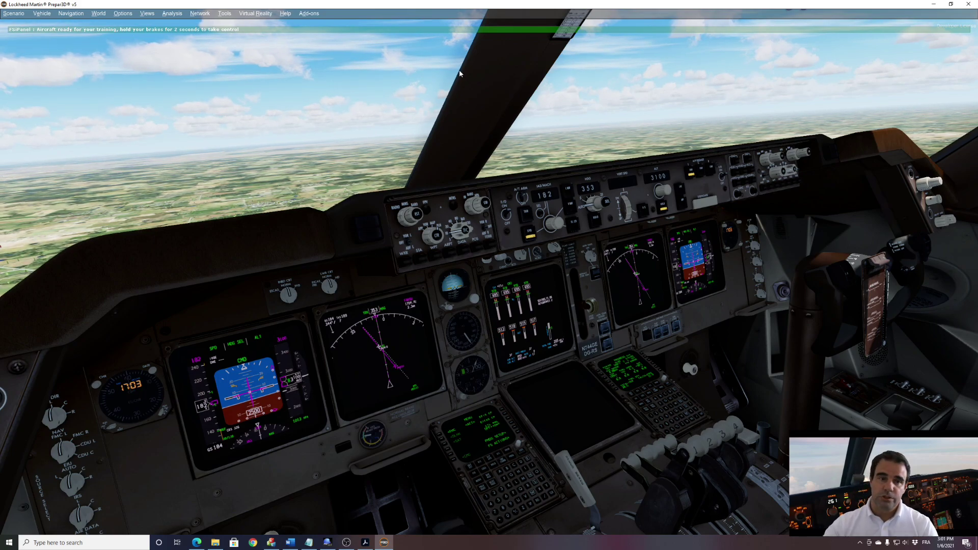
pyautogui.press('.')
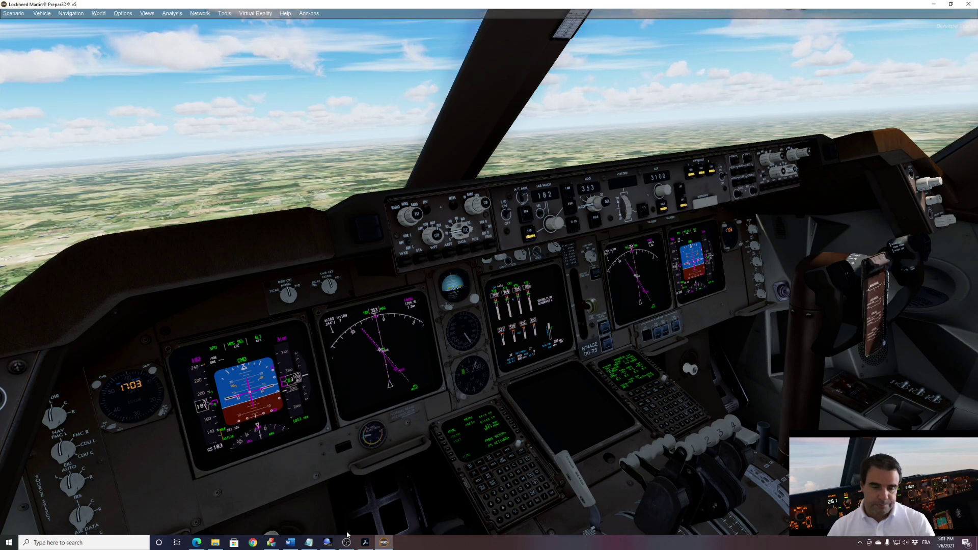
# Step: Switch back to FSiPanel and select the Short Final position for runway 33L
pyautogui.moveTo(331, 547)
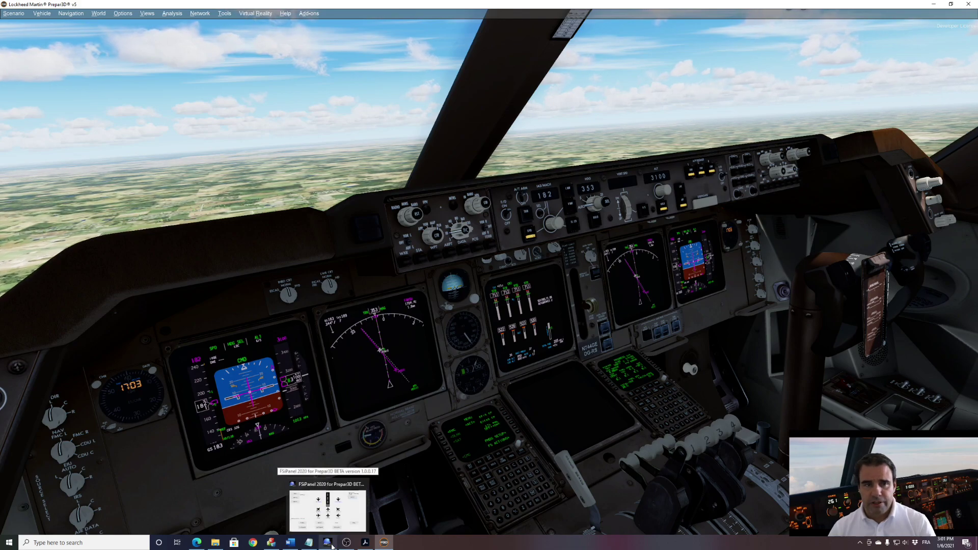
pyautogui.click(331, 546)
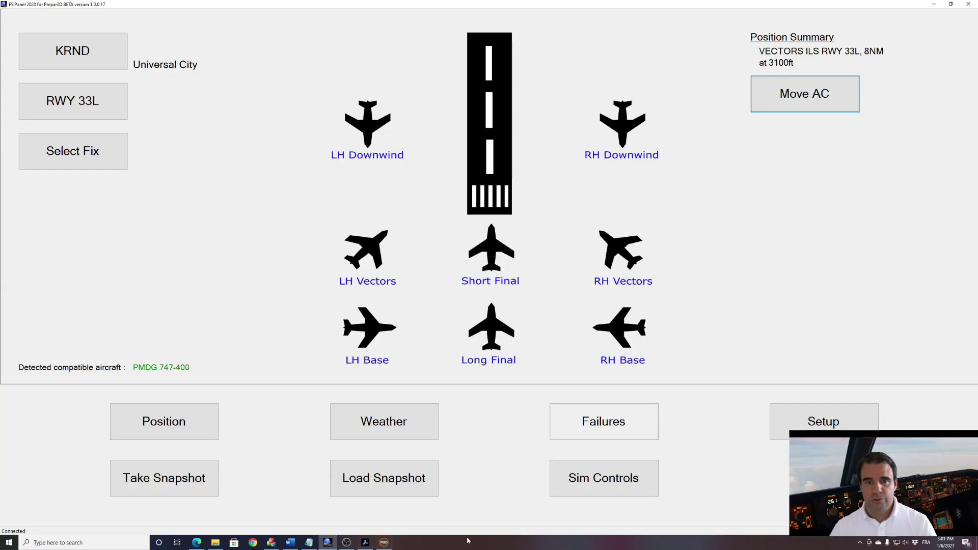
pyautogui.click(500, 256)
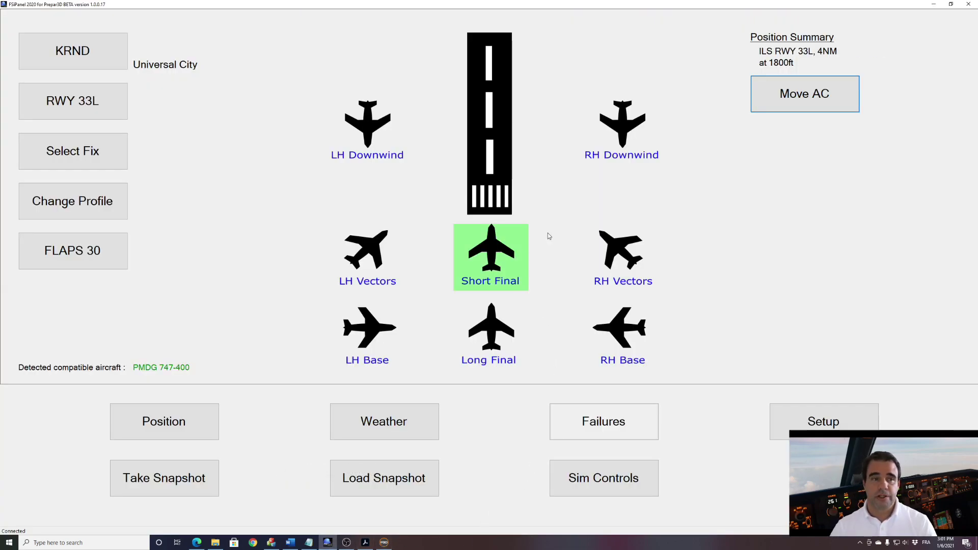
pyautogui.click(799, 103)
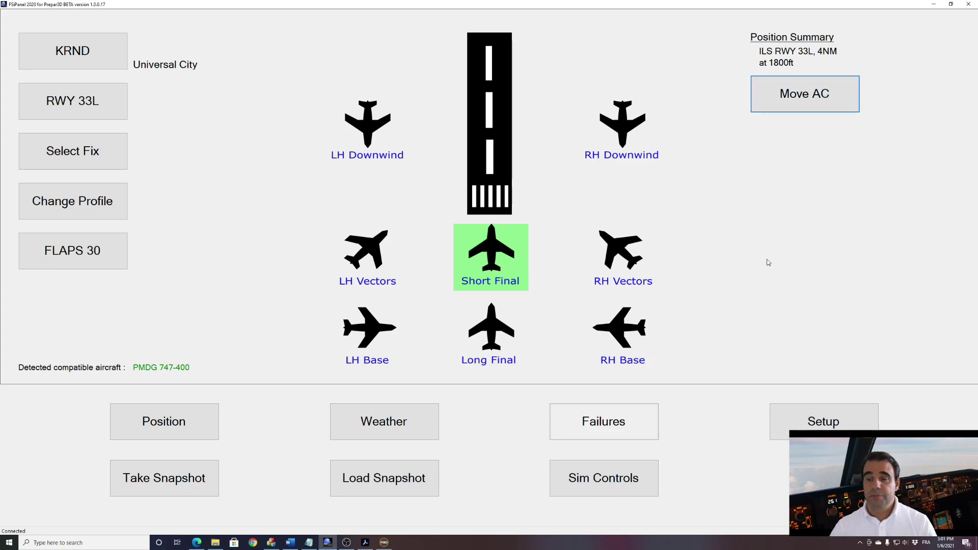
# Step: Open the PMDG setup options and review the PMDG 747 default autobrake and default landing flaps choices
pyautogui.click(818, 419)
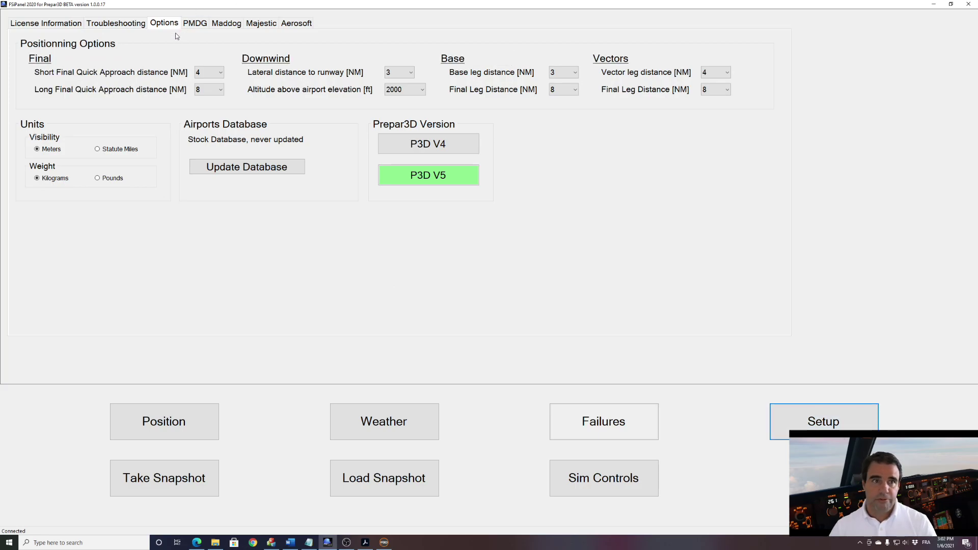
pyautogui.click(193, 25)
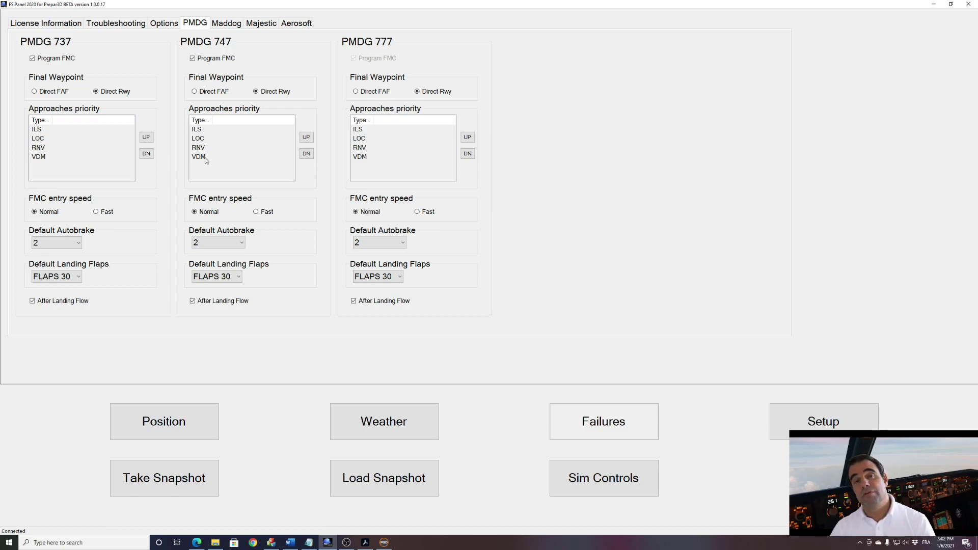
pyautogui.click(238, 243)
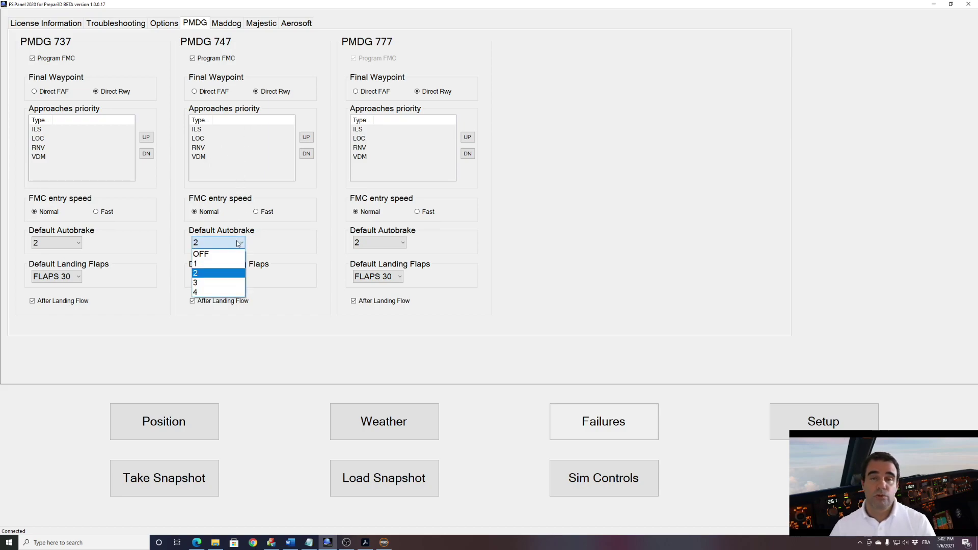
pyautogui.click(238, 243)
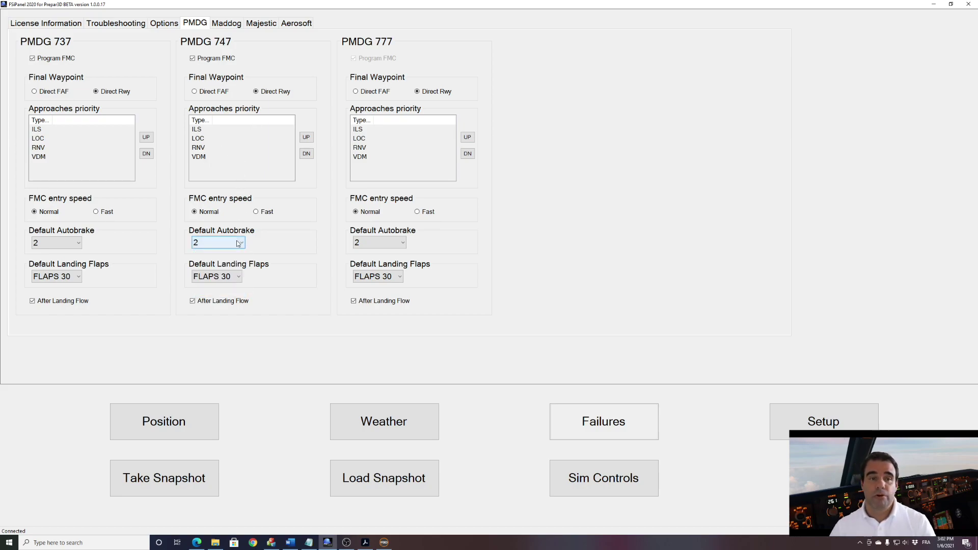
pyautogui.click(240, 277)
pyautogui.click(241, 279)
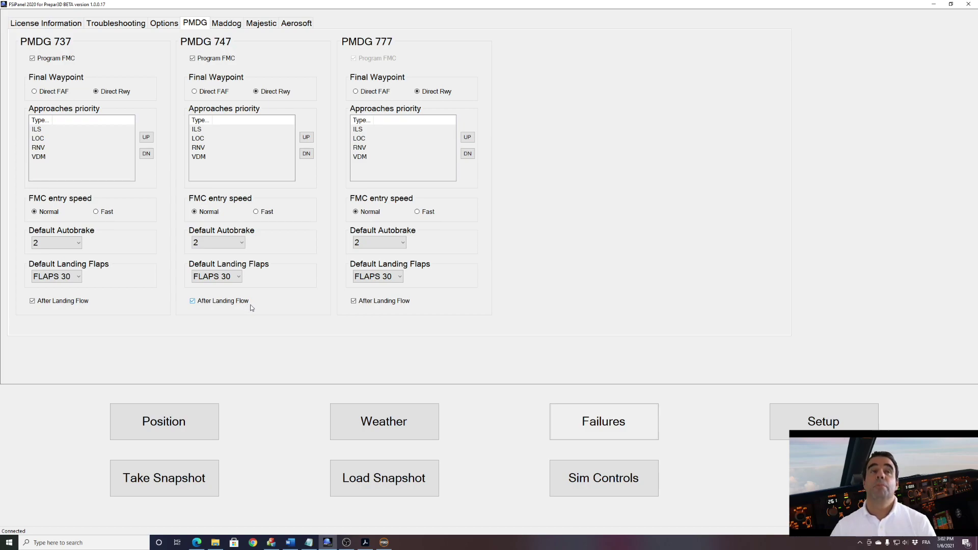
# Step: Return to the positioning page and move the aircraft to the Short Final position for runway 33L
pyautogui.click(193, 402)
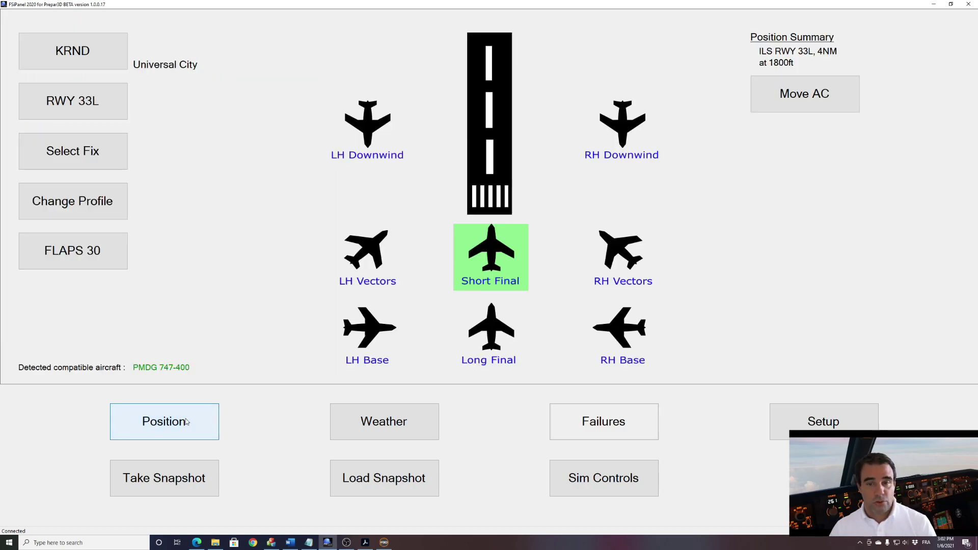
pyautogui.click(833, 94)
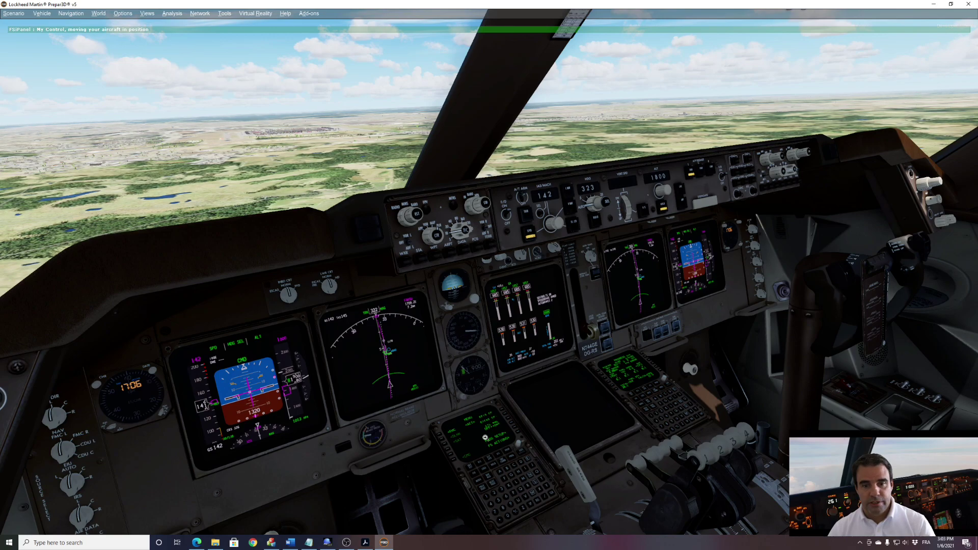
# Step: On the captain's CDU legs page, make RW33L the first leg, execute the route change and close the enlarged CDU
pyautogui.click(485, 438)
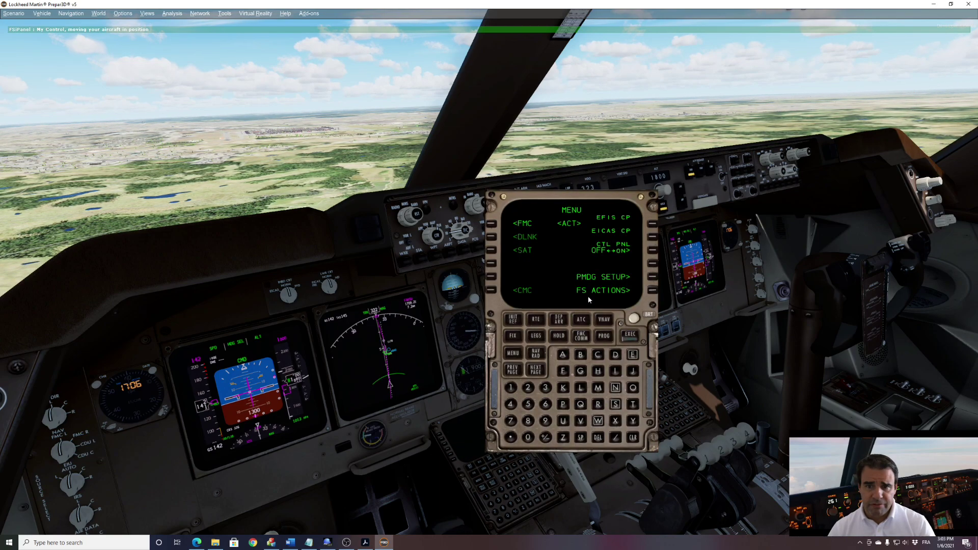
pyautogui.click(539, 337)
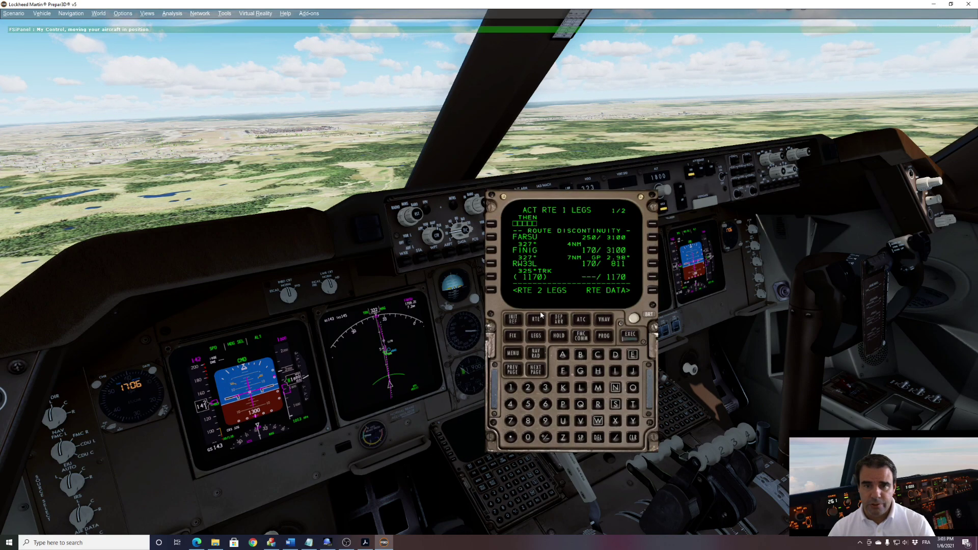
pyautogui.click(492, 264)
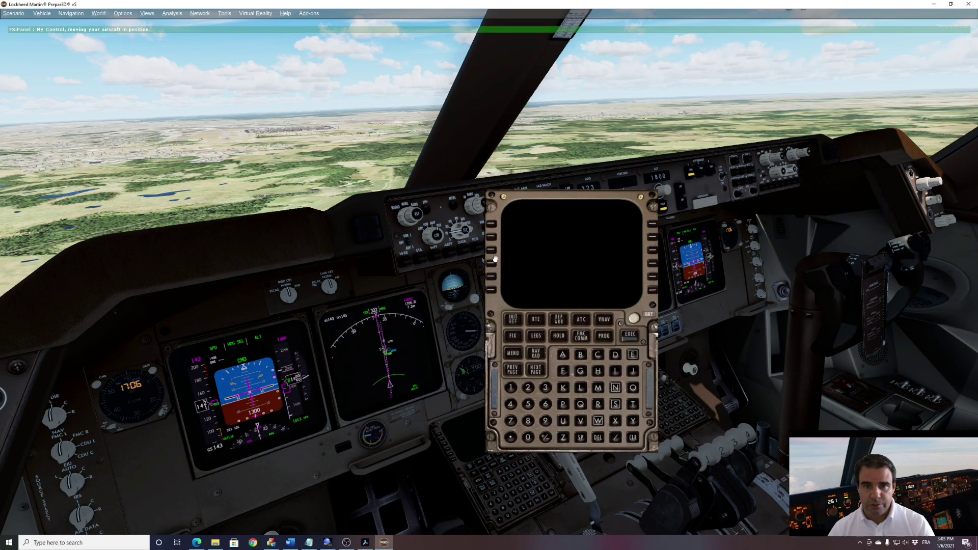
pyautogui.click(493, 228)
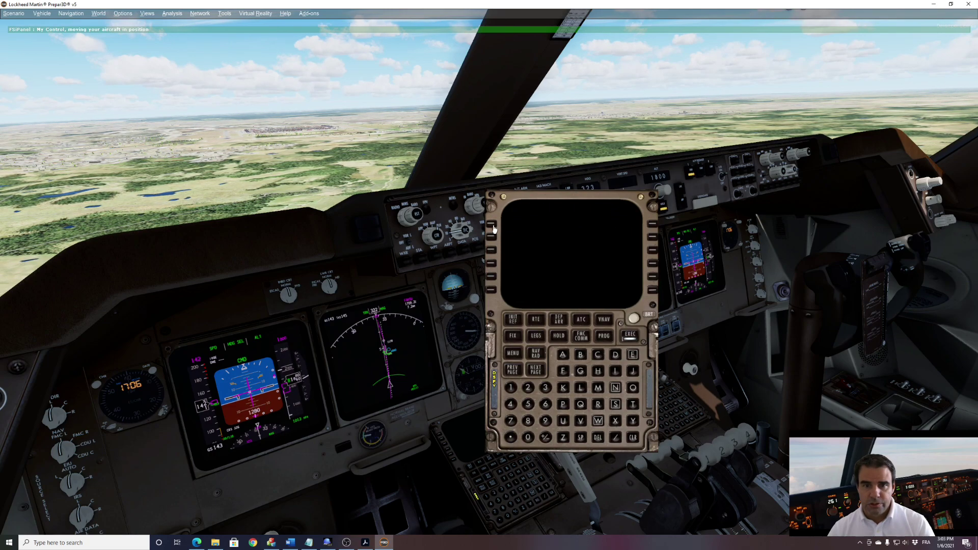
pyautogui.click(628, 338)
pyautogui.click(546, 257)
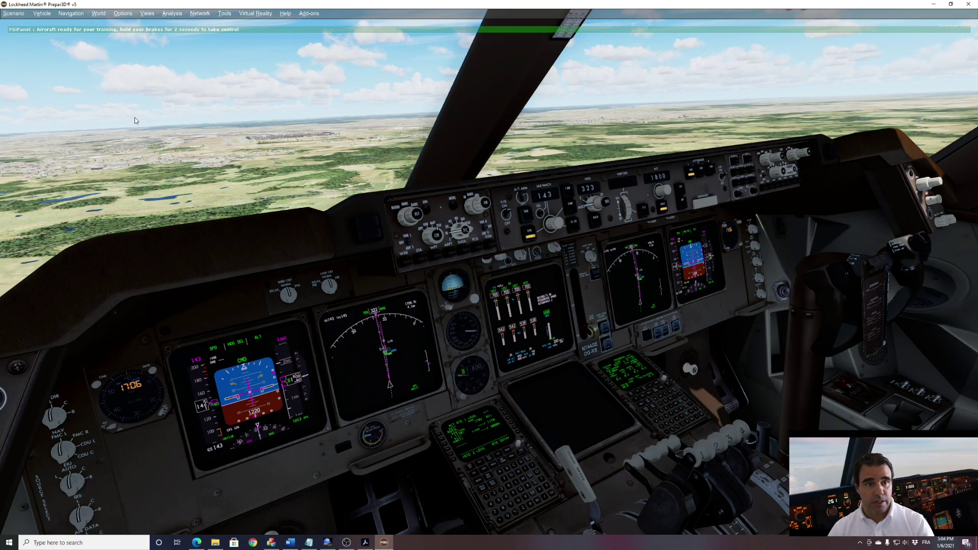
# Step: Switch to FSiPanel and save a snapshot named "KRND 33L test" with the description "short final test", without weather
pyautogui.click(328, 542)
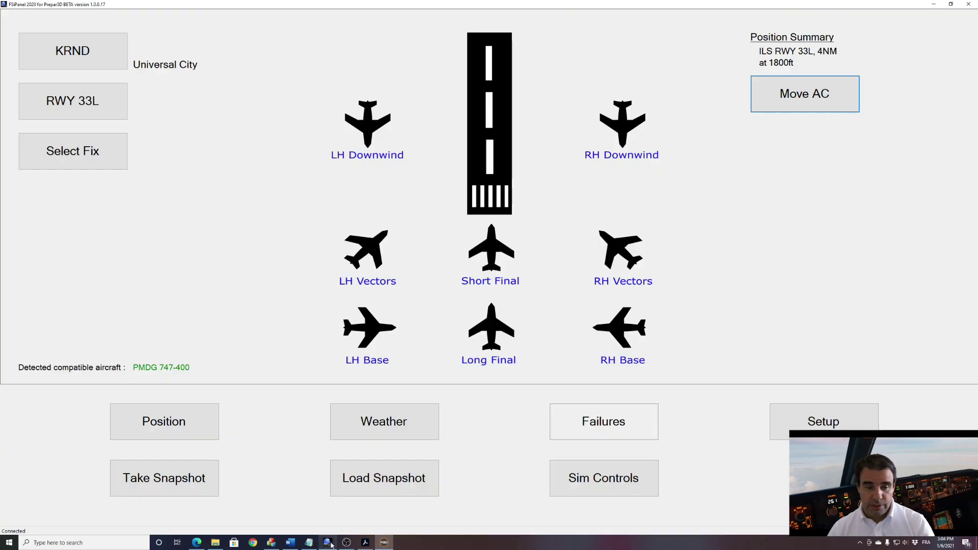
pyautogui.click(211, 466)
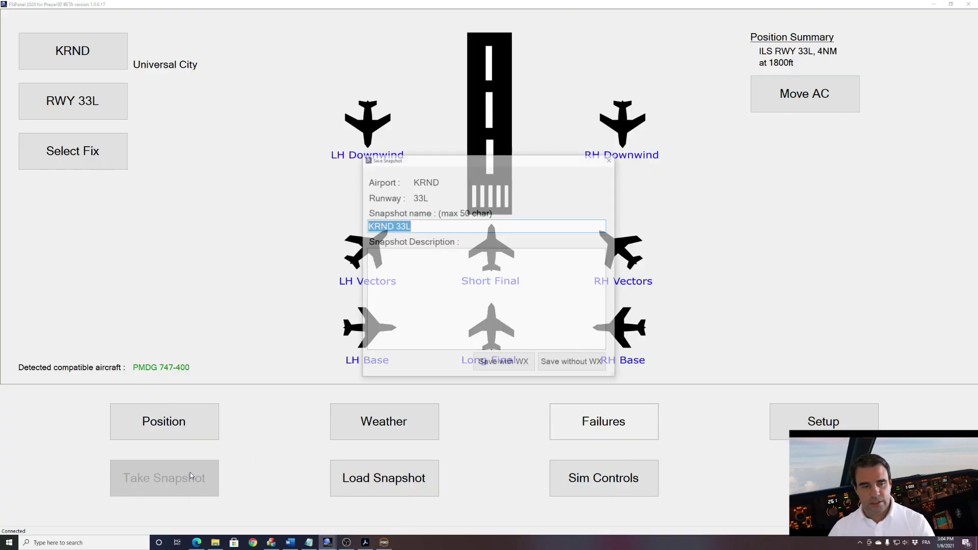
pyautogui.click(438, 223)
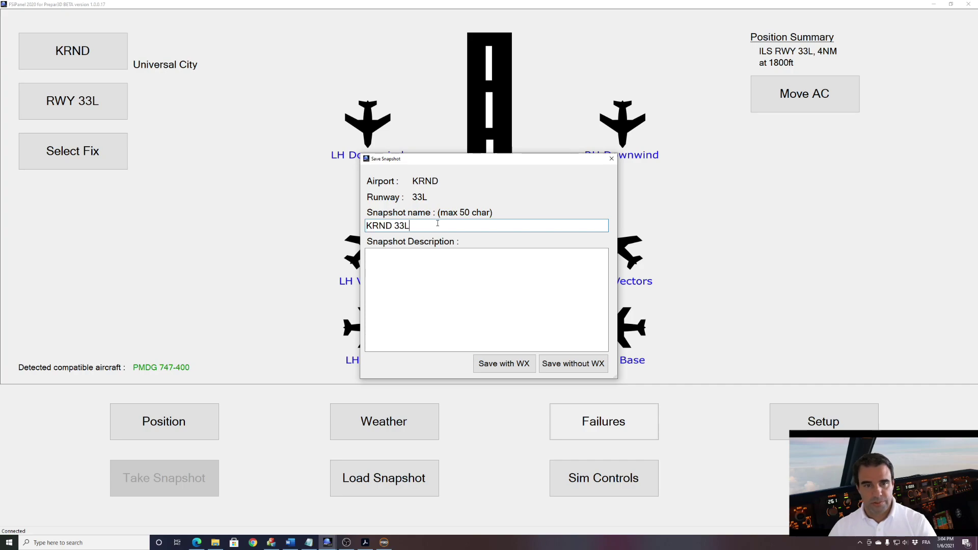
pyautogui.click(422, 267)
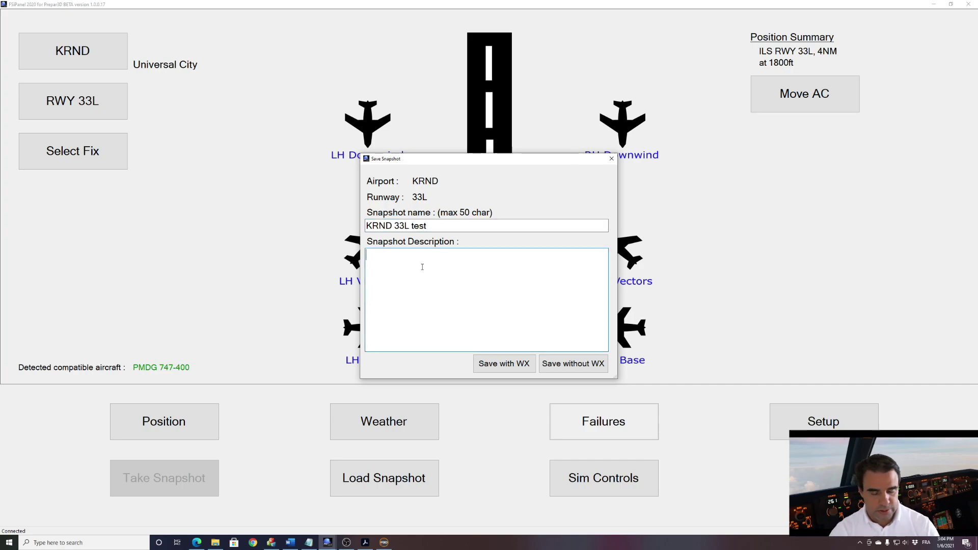
pyautogui.write('short f')
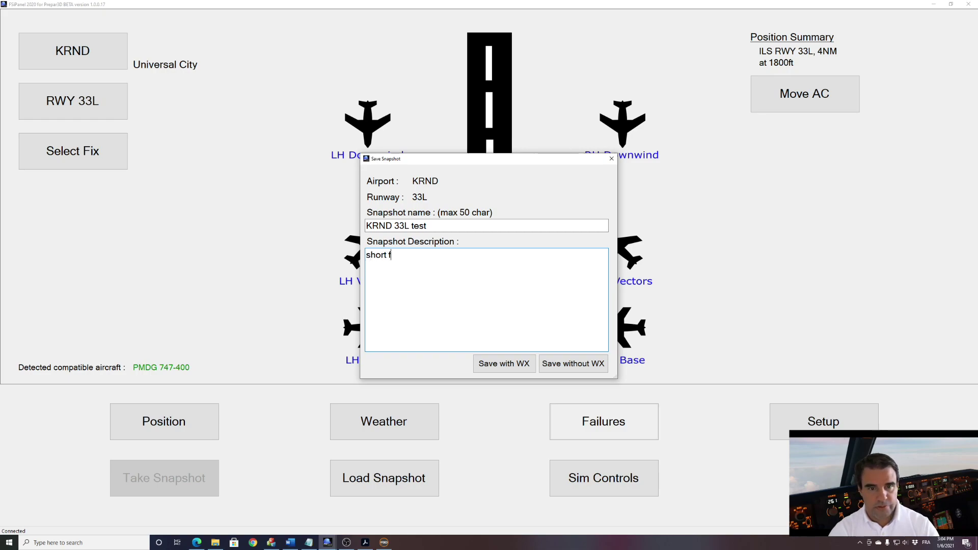
pyautogui.write('inal test')
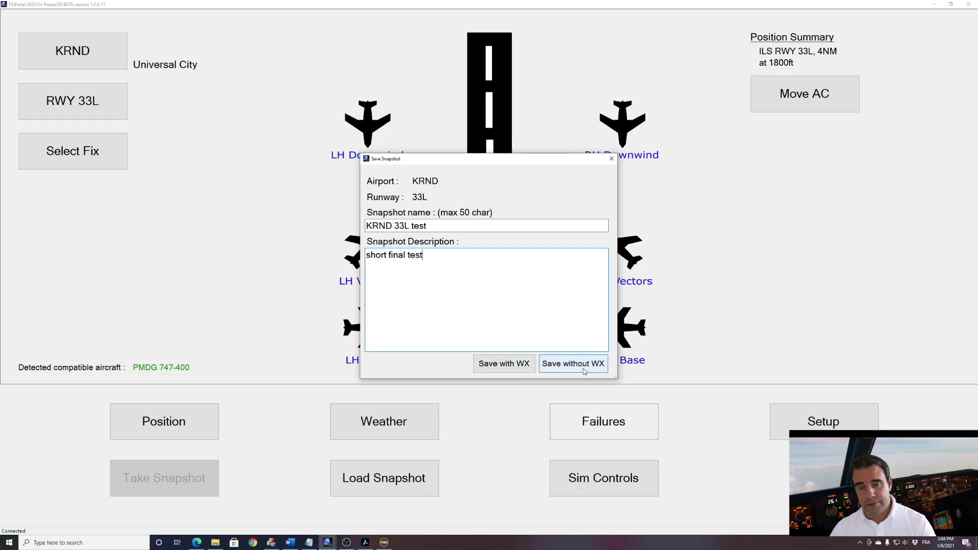
pyautogui.click(584, 371)
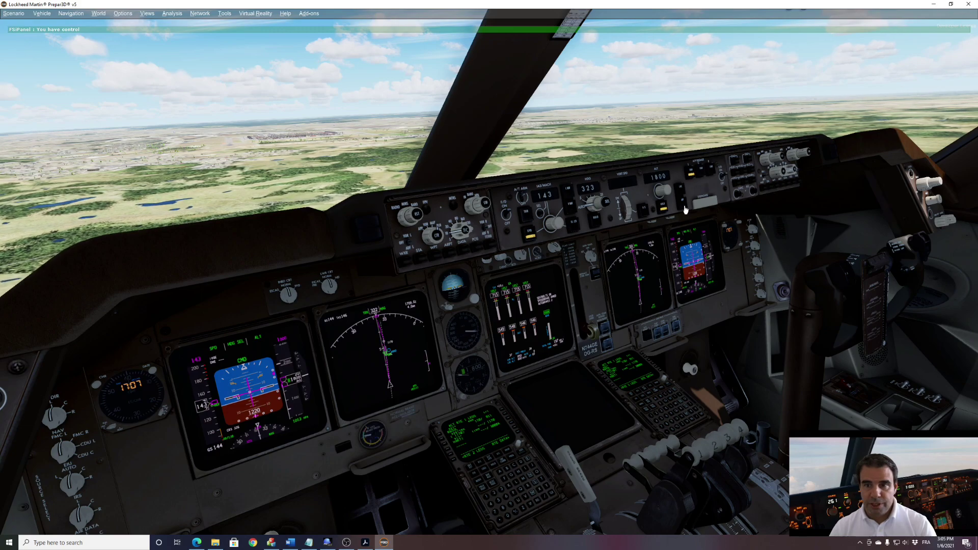
# Step: Arm the approach mode, and take over manually on final by disconnecting autopilot and autothrottle and resetting the master caution
pyautogui.click(681, 203)
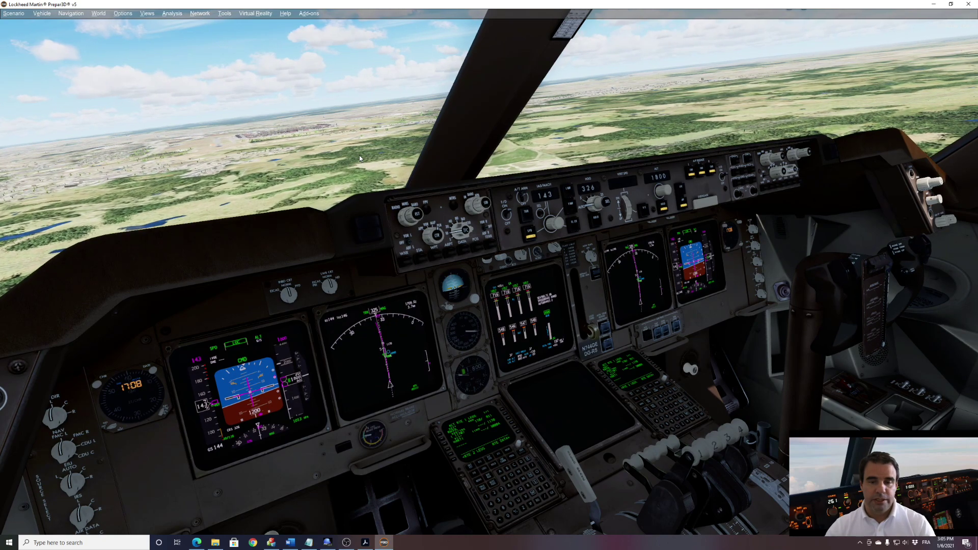
pyautogui.press('a')
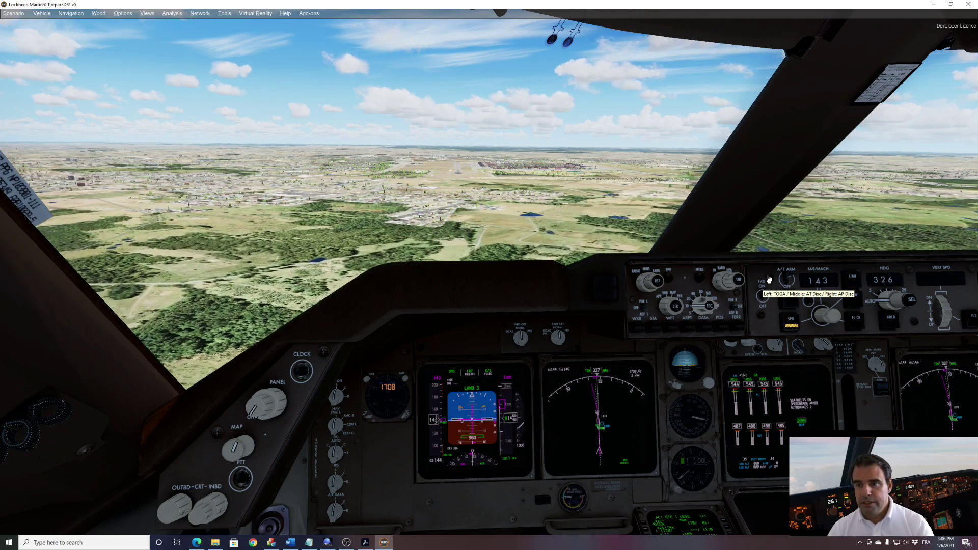
pyautogui.rightClick(769, 279)
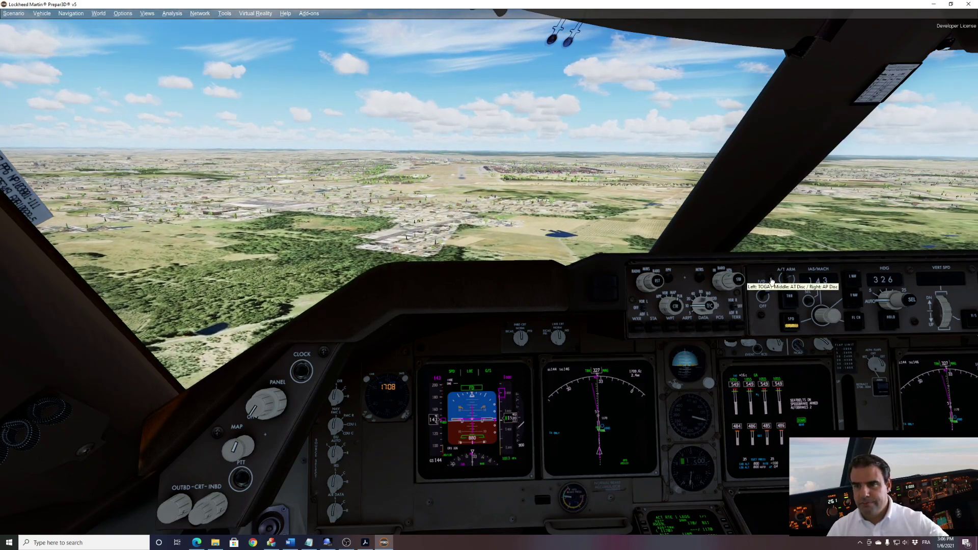
pyautogui.middleClick(772, 281)
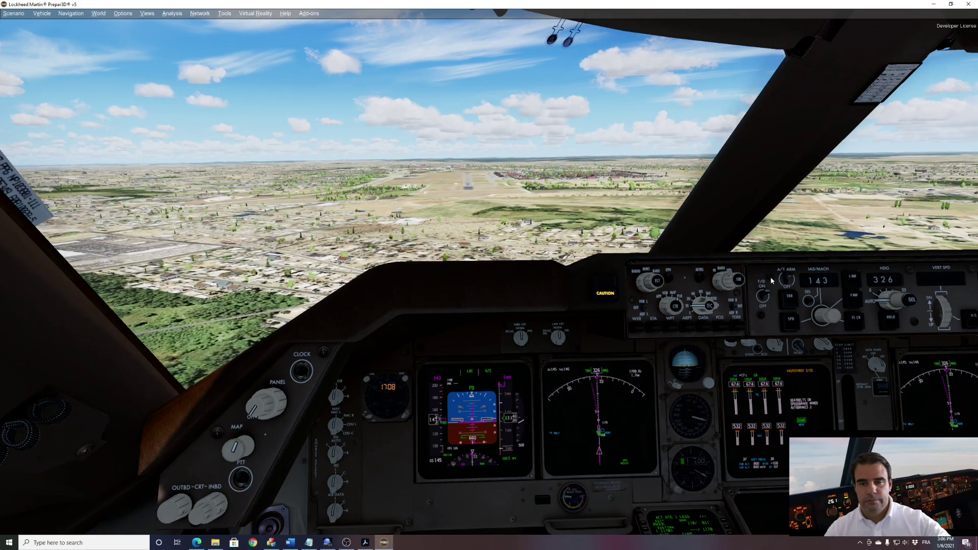
pyautogui.click(606, 292)
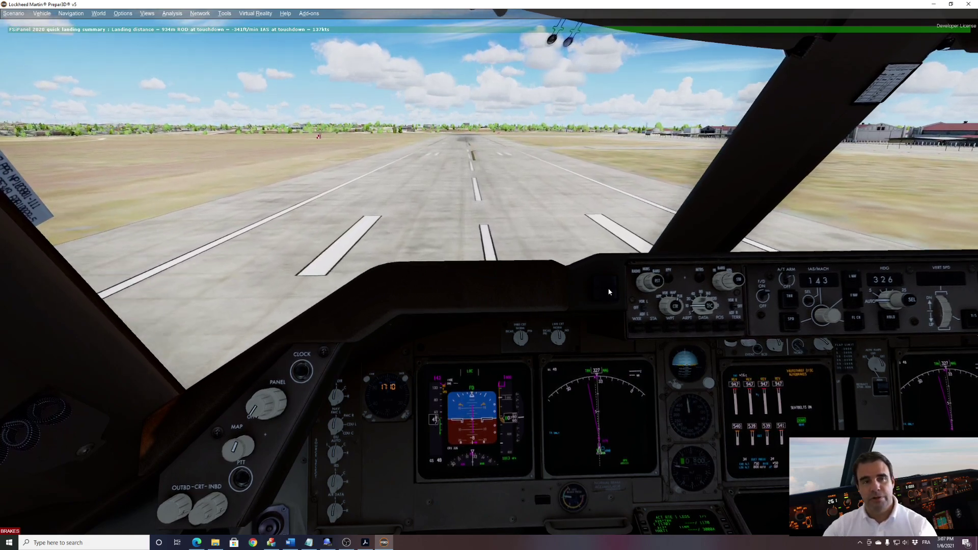
# Step: Cut the throttles to idle after landing, brake the aircraft to a stop and set the parking brake
pyautogui.press('F1')
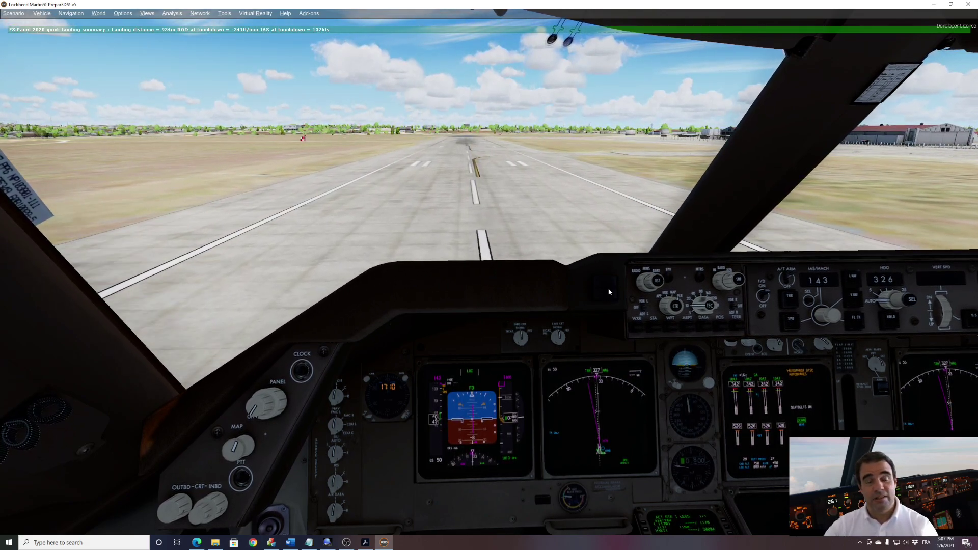
pyautogui.press('.')
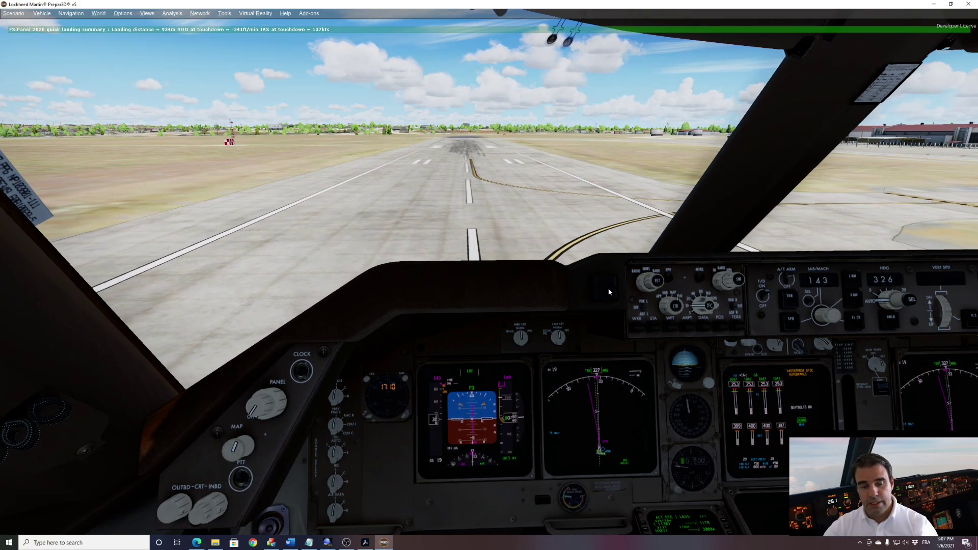
pyautogui.press('.')
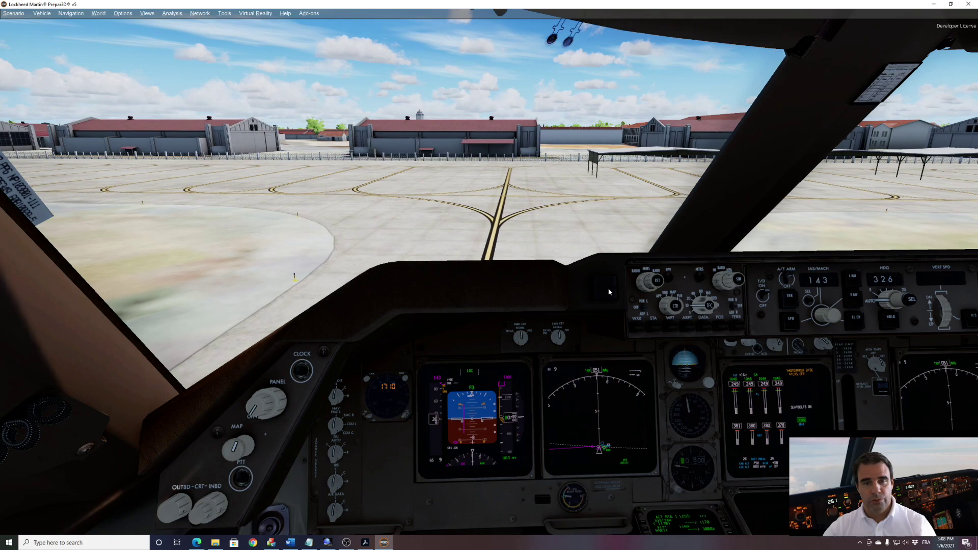
pyautogui.press('.')
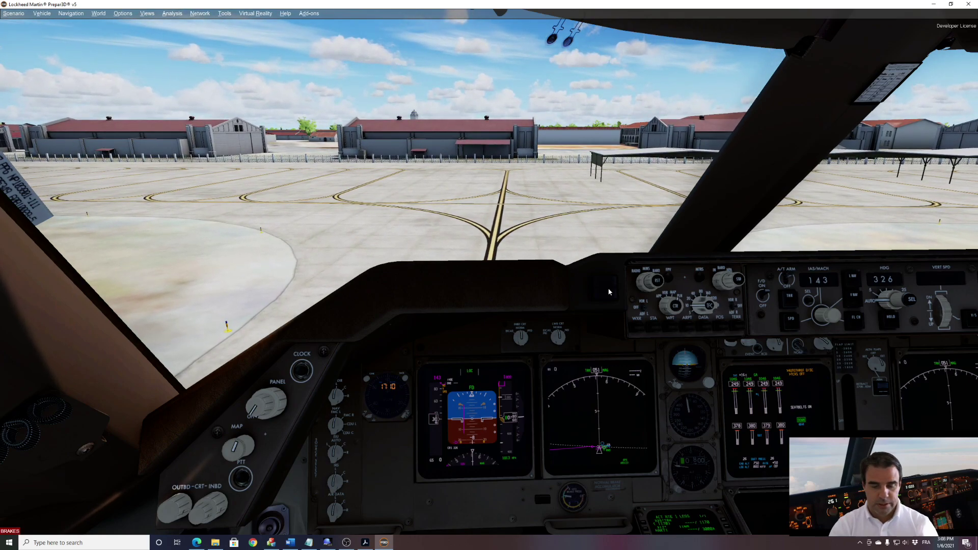
pyautogui.hotkey('ctrl', '.')
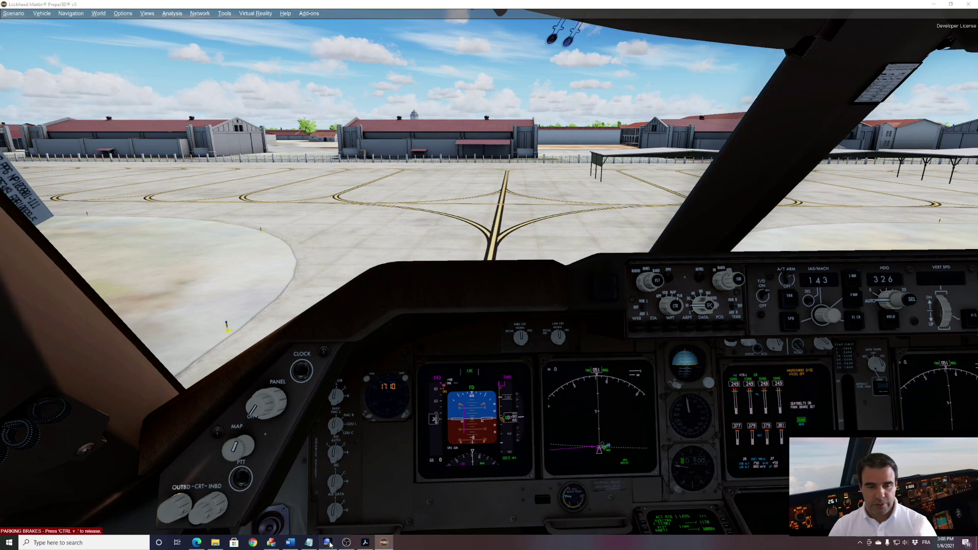
# Step: Switch to FSiPanel and examine the landing report's touchdown analysis and the localizer and glideslope deviations
pyautogui.click(327, 542)
pyautogui.click(788, 146)
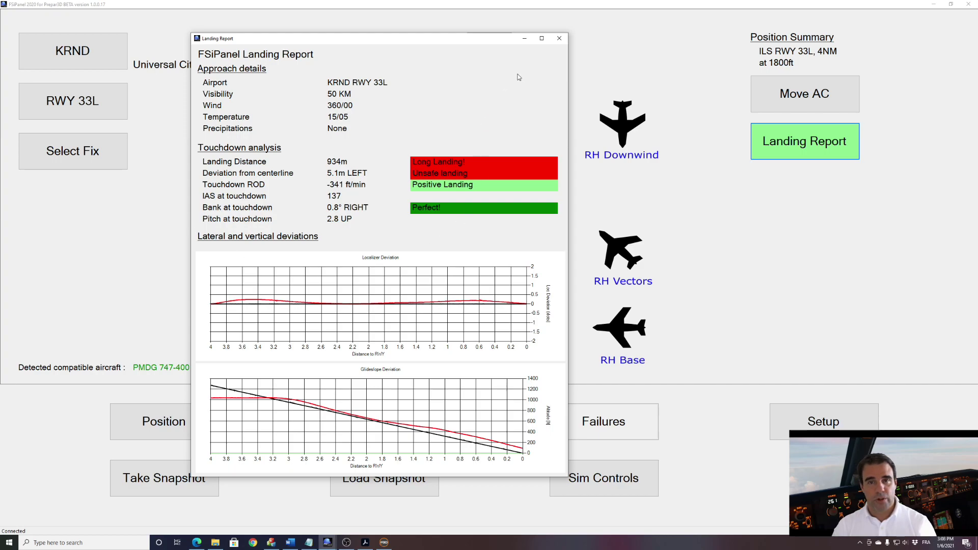
pyautogui.click(559, 38)
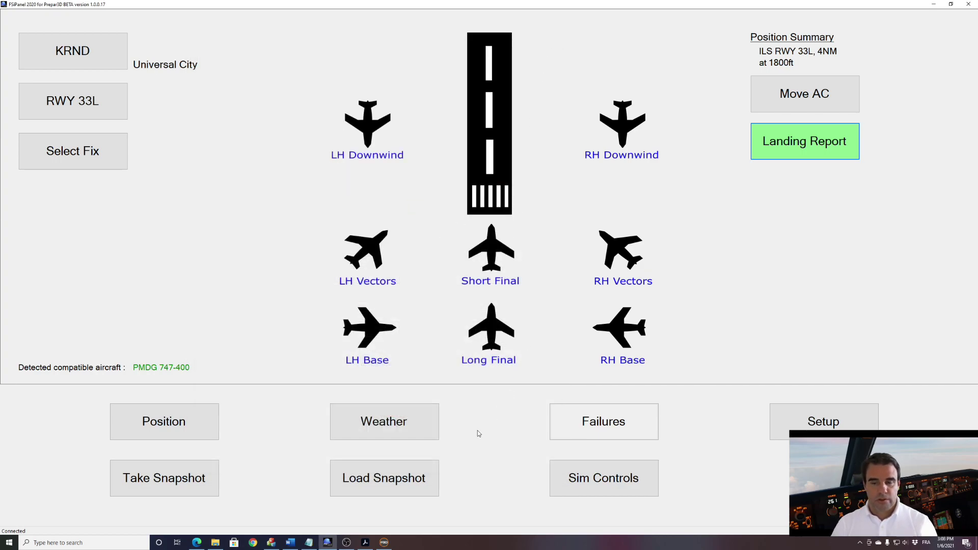
# Step: Load the "LSZH 14 test" snapshot and move the aircraft to its saved position
pyautogui.click(429, 479)
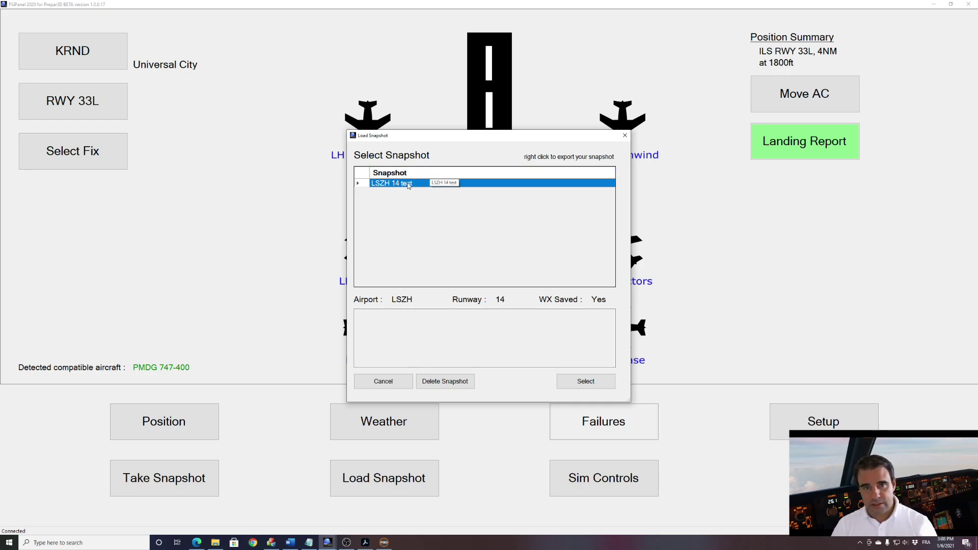
pyautogui.click(570, 384)
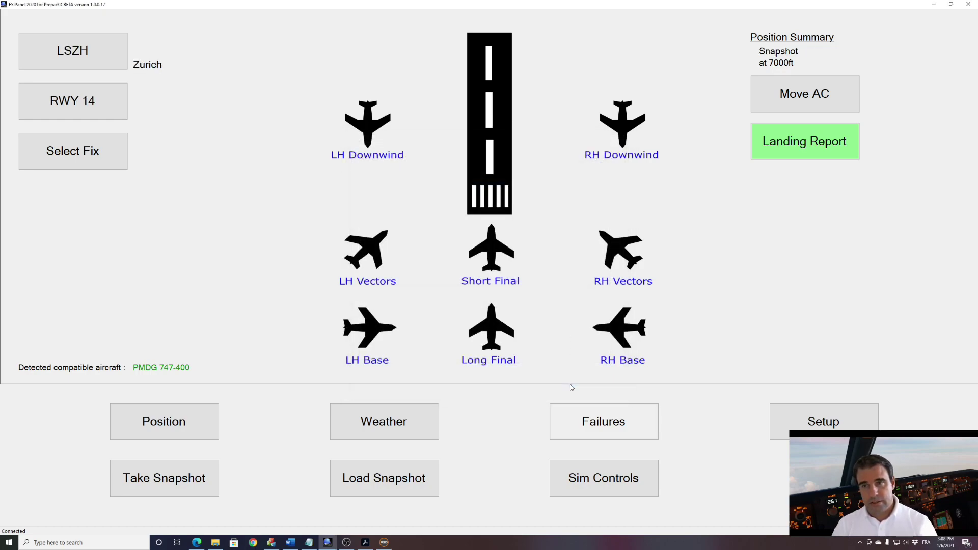
pyautogui.click(813, 100)
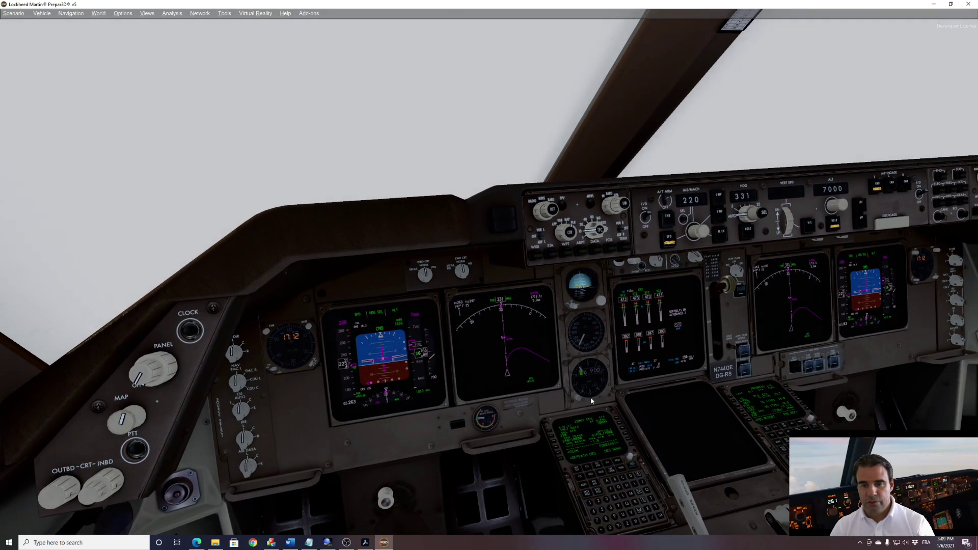
# Step: Open the enlarged CDU and review the active route's legs pages and the INIT REF page
pyautogui.click(589, 438)
pyautogui.click(535, 335)
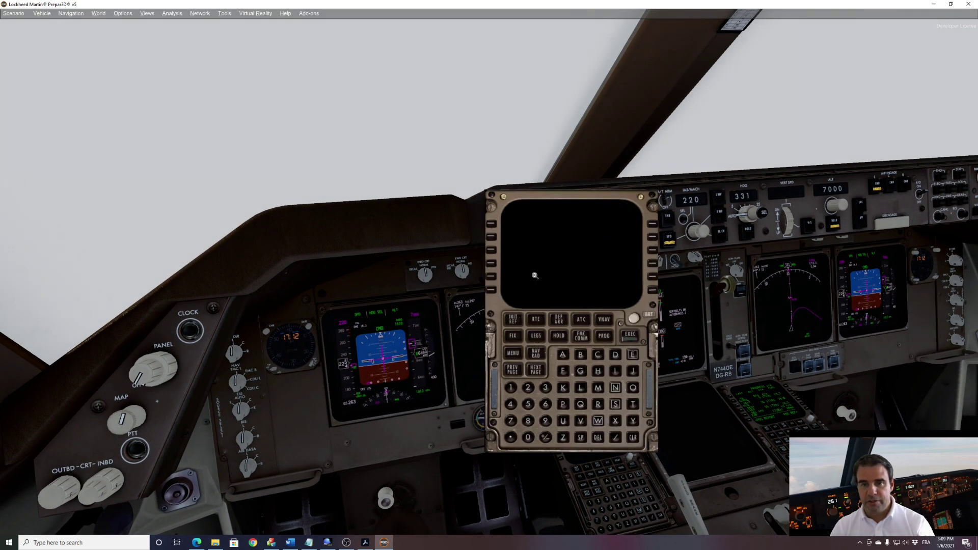
pyautogui.click(536, 372)
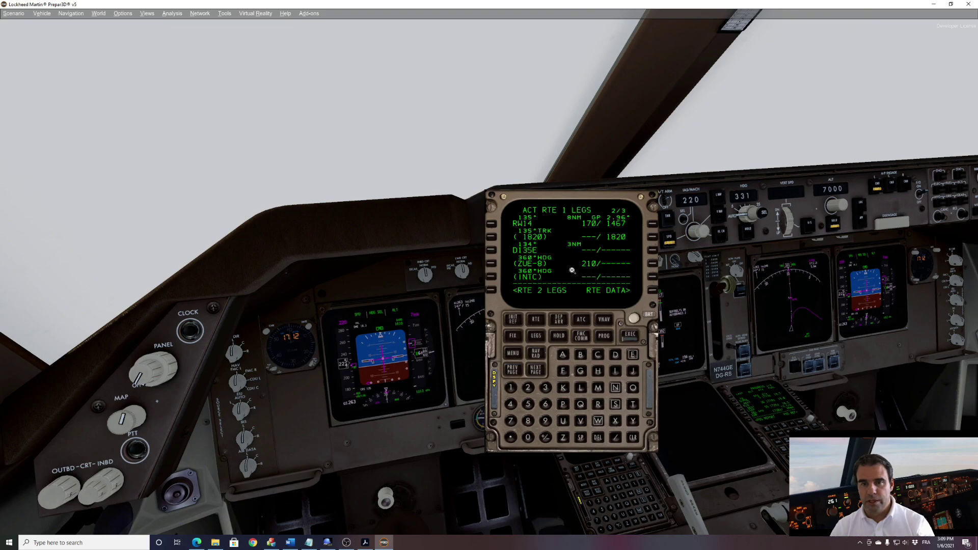
pyautogui.click(568, 311)
pyautogui.click(587, 432)
pyautogui.click(512, 320)
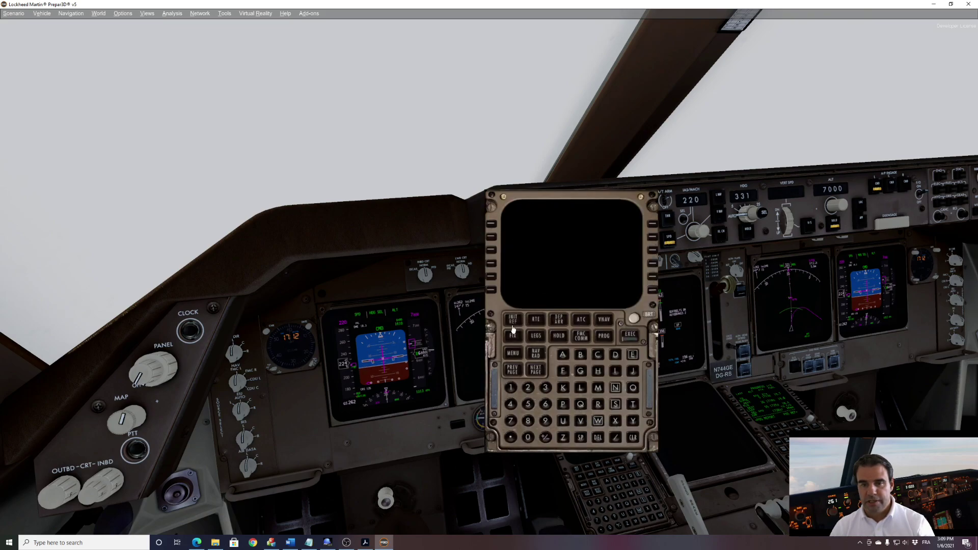
pyautogui.click(580, 250)
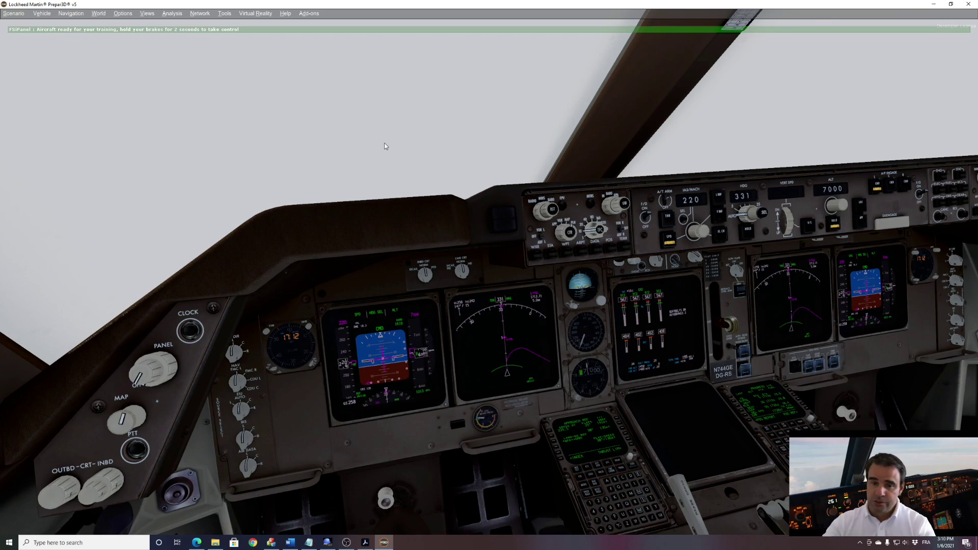
# Step: Take control of the aircraft by holding the brakes, engage LNAV and VNAV, and set the autopilot altitude to 4000
pyautogui.press('.')
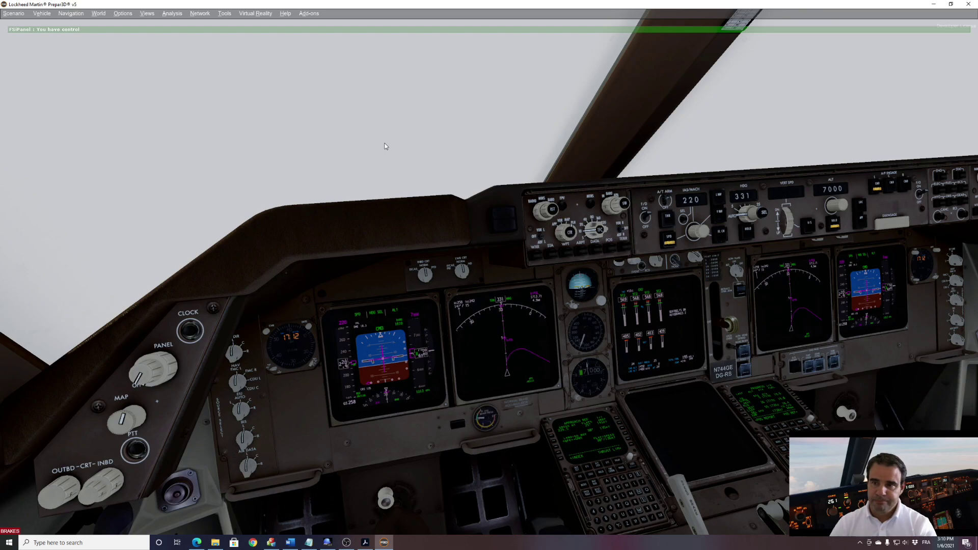
pyautogui.click(724, 205)
pyautogui.click(723, 216)
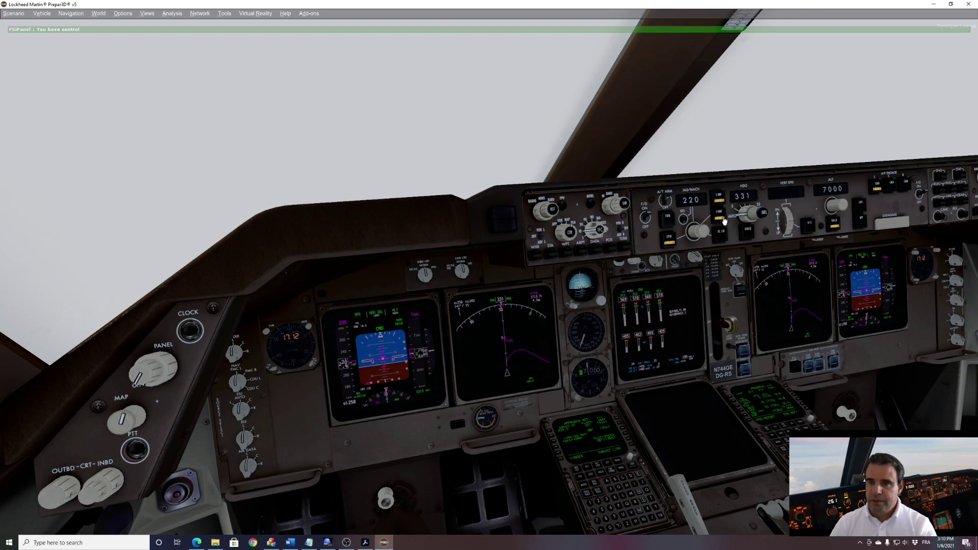
pyautogui.scroll(-3, 837, 214)
pyautogui.scroll(-5, 837, 214)
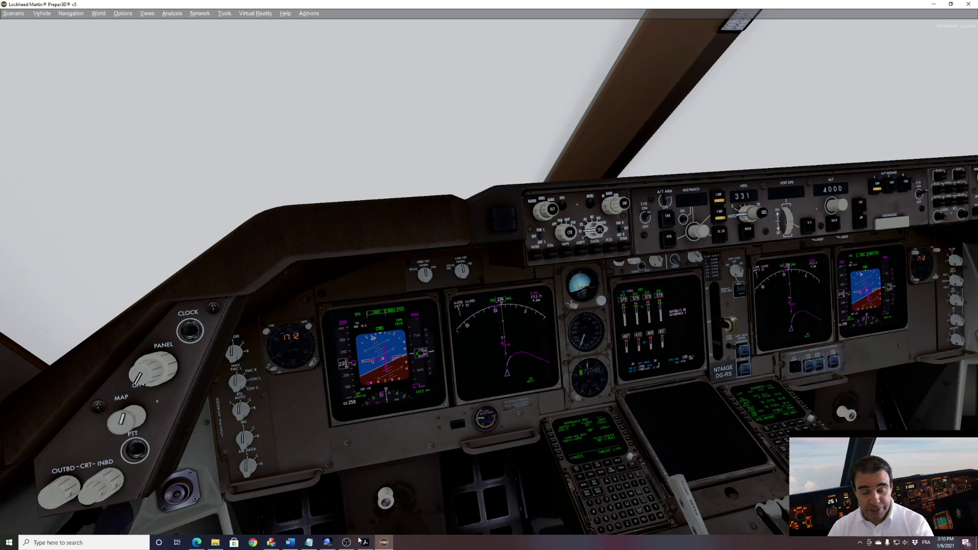
# Step: Switch to FSiPanel and activate an immediate failure of the HYDRAULICS system
pyautogui.click(327, 542)
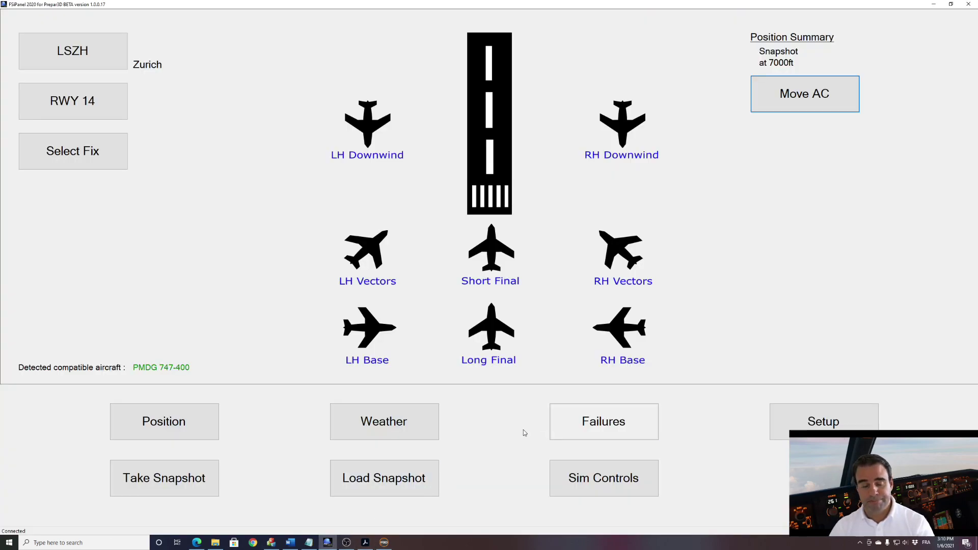
pyautogui.click(579, 434)
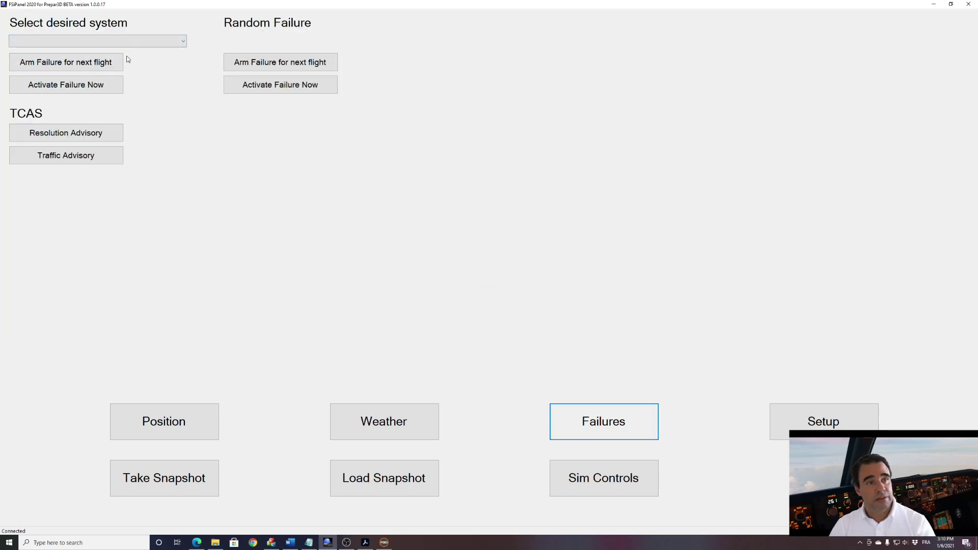
pyautogui.click(154, 42)
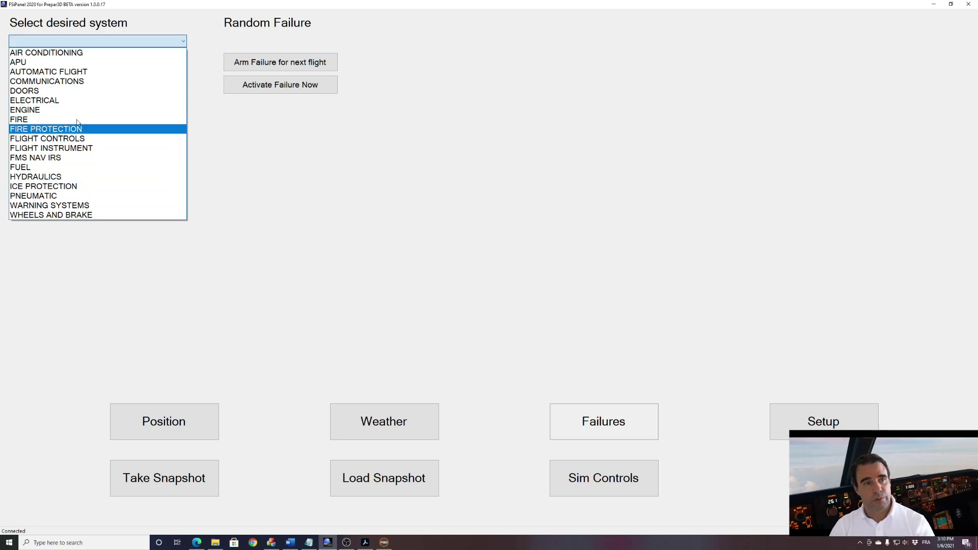
pyautogui.click(140, 119)
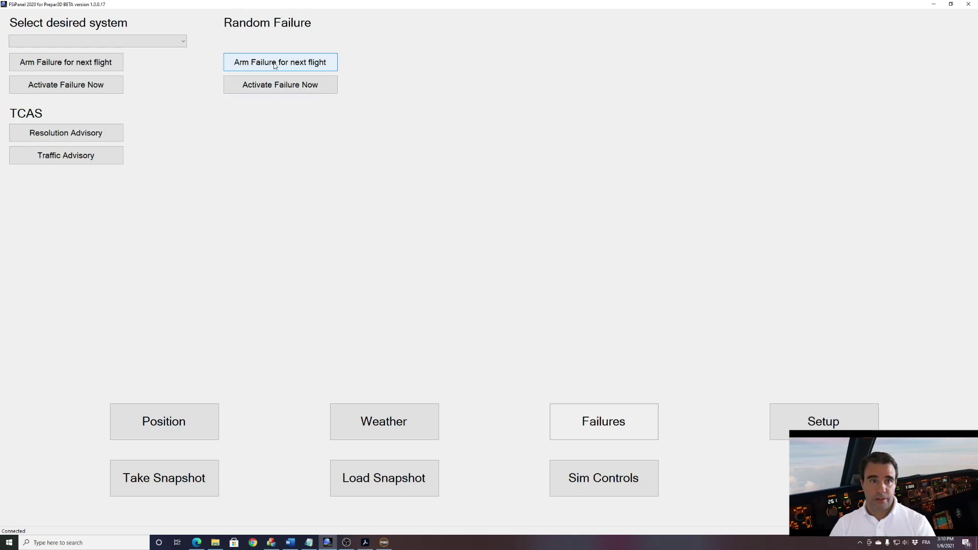
pyautogui.click(111, 43)
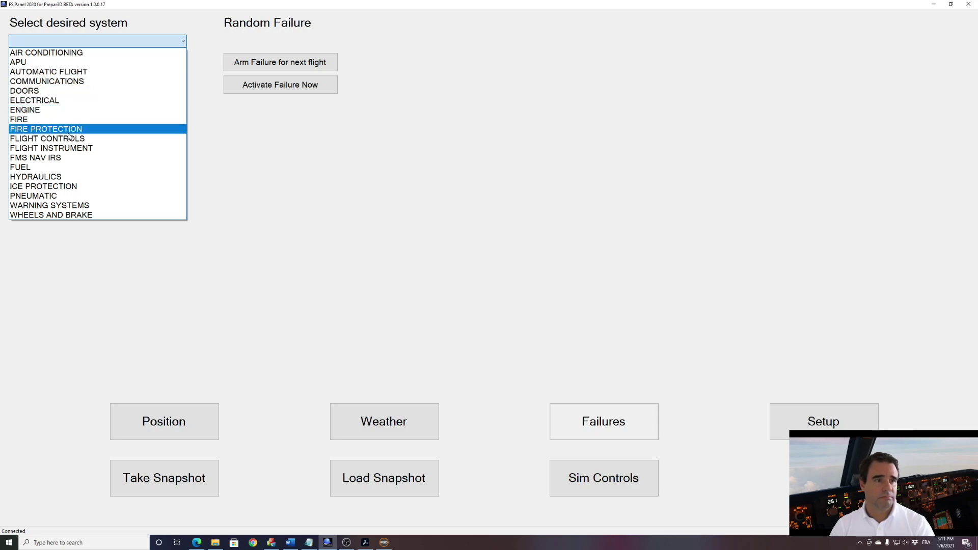
pyautogui.click(74, 177)
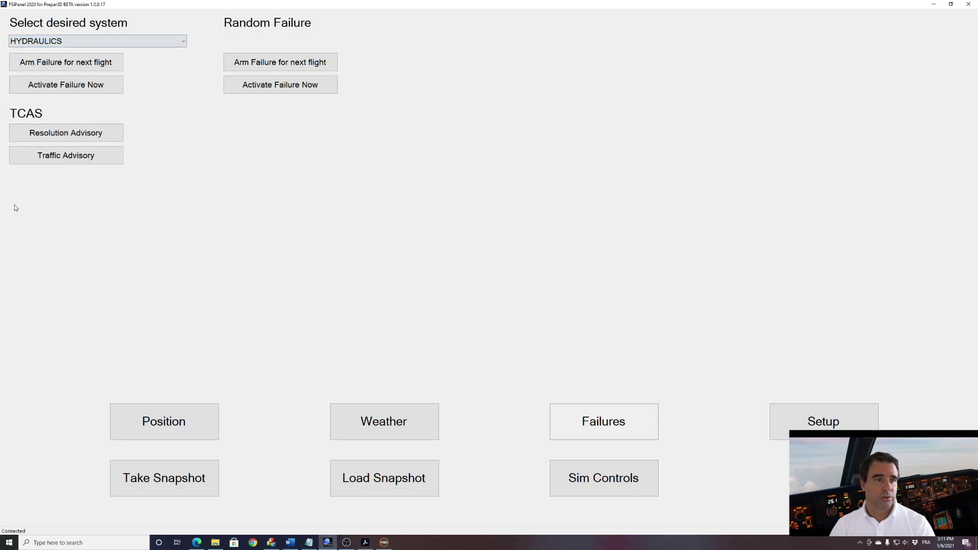
pyautogui.click(91, 91)
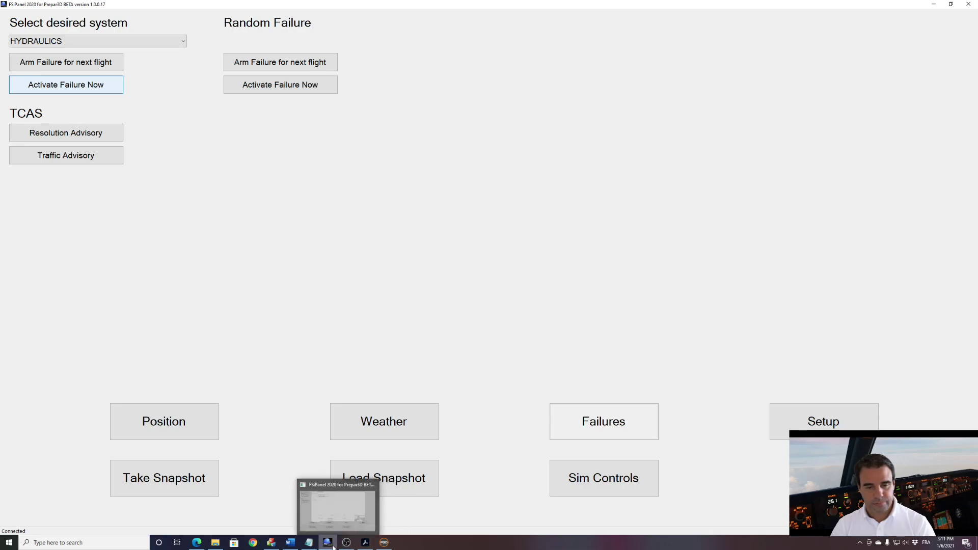
# Step: Check FSiPanel's failure indication and return to Prepar3D to examine the enlarged upper EICAS display for the hydraulic fault
pyautogui.click(384, 542)
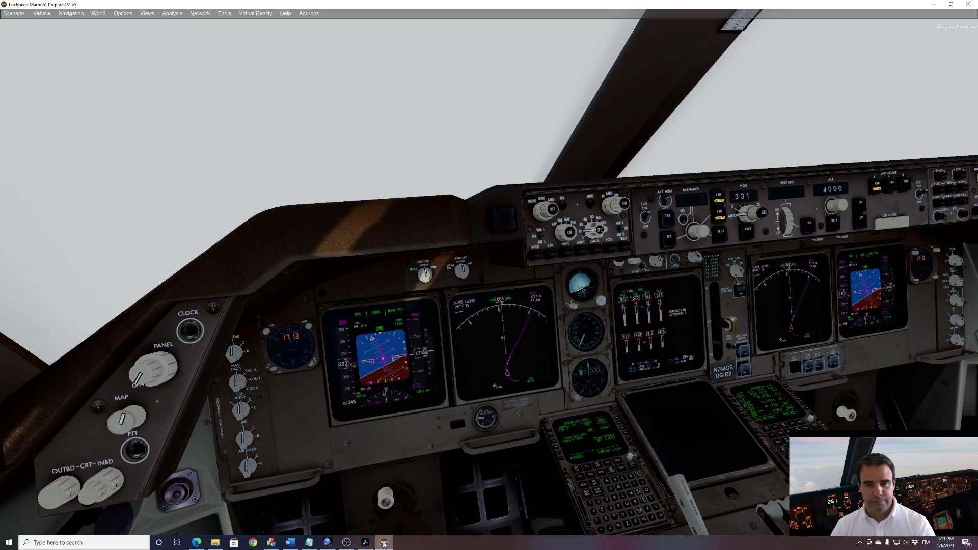
pyautogui.moveTo(329, 543)
pyautogui.click(329, 543)
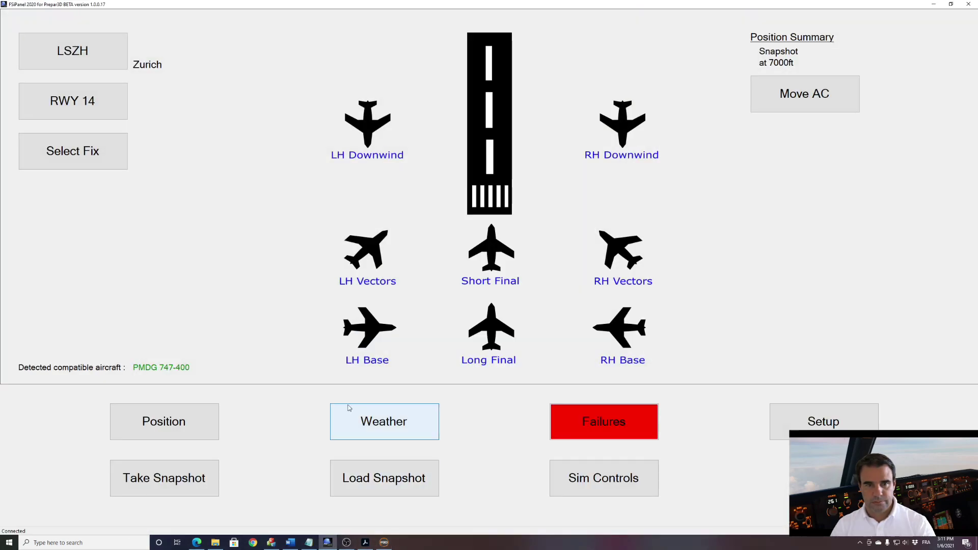
pyautogui.click(386, 544)
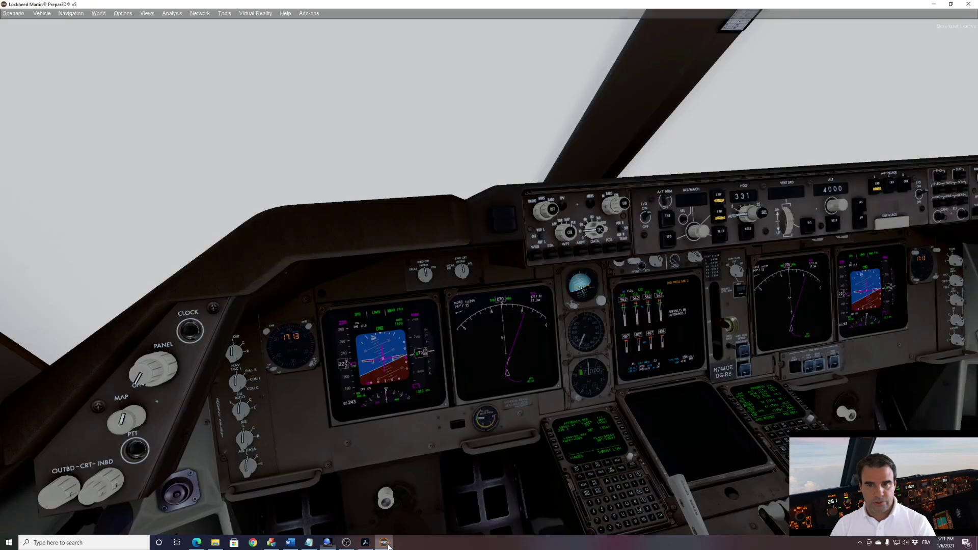
pyautogui.click(673, 297)
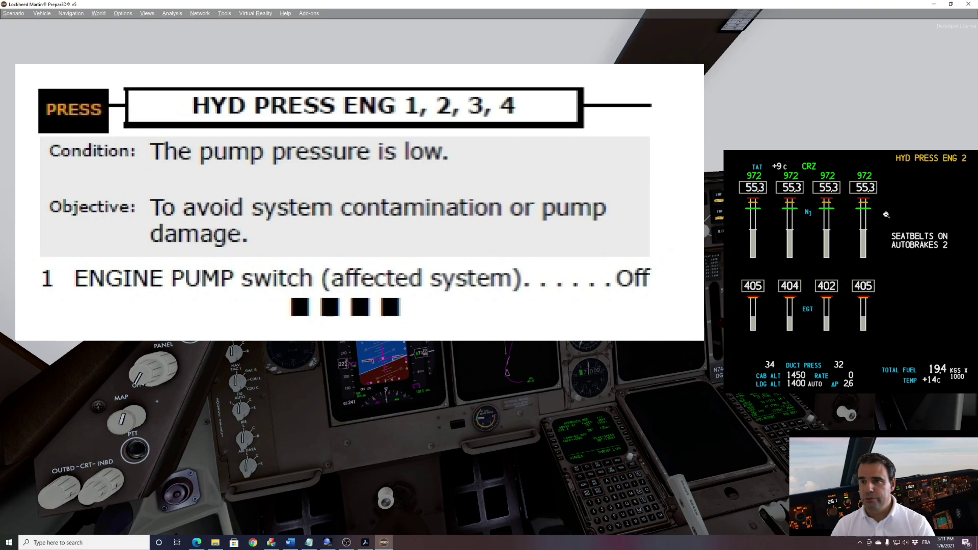
pyautogui.click(838, 235)
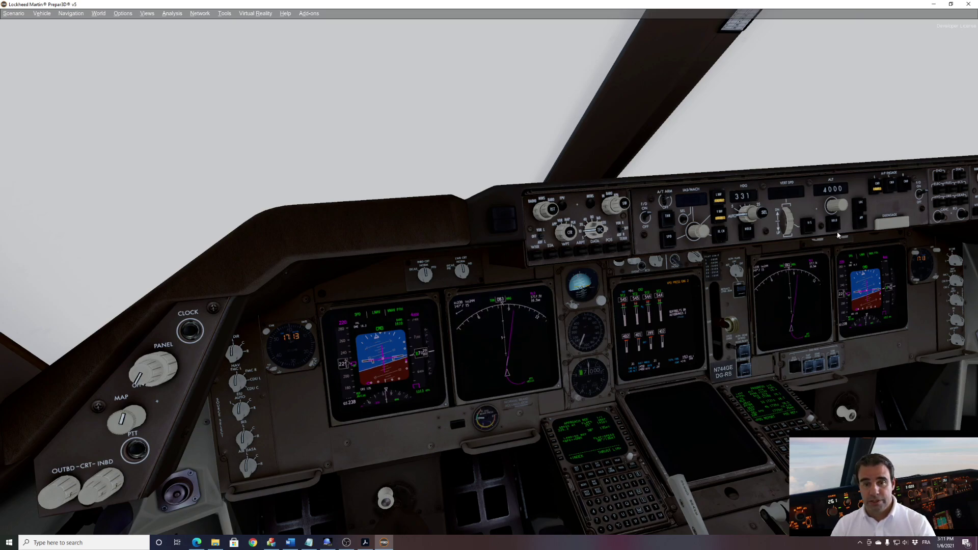
# Step: Switch to FSiPanel and trigger a TCAS Resolution Advisory from the failures page
pyautogui.click(328, 542)
pyautogui.click(587, 420)
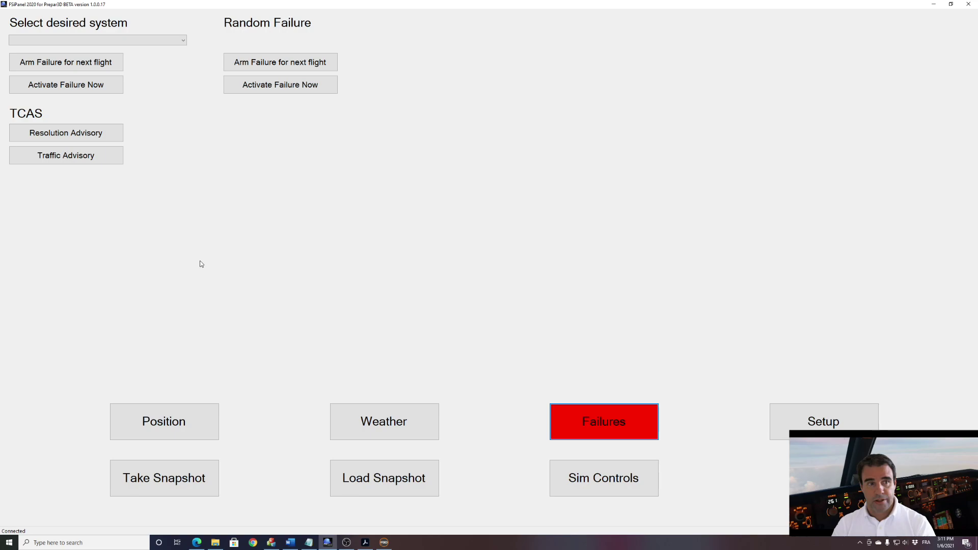
pyautogui.click(86, 137)
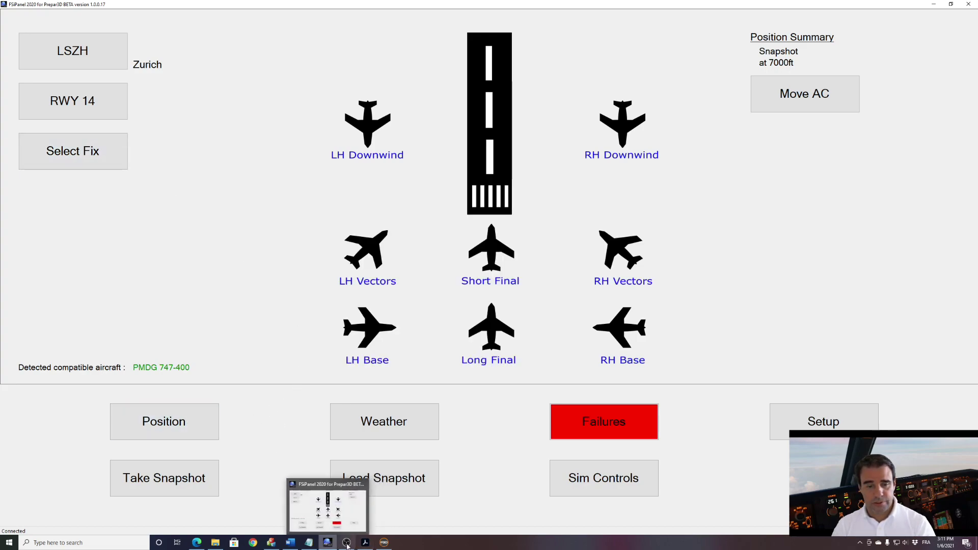
# Step: Return to Prepar3D and follow the approaching TCAS traffic on an enlarged navigation display moved lower in the cockpit view, closing it when done
pyautogui.click(383, 542)
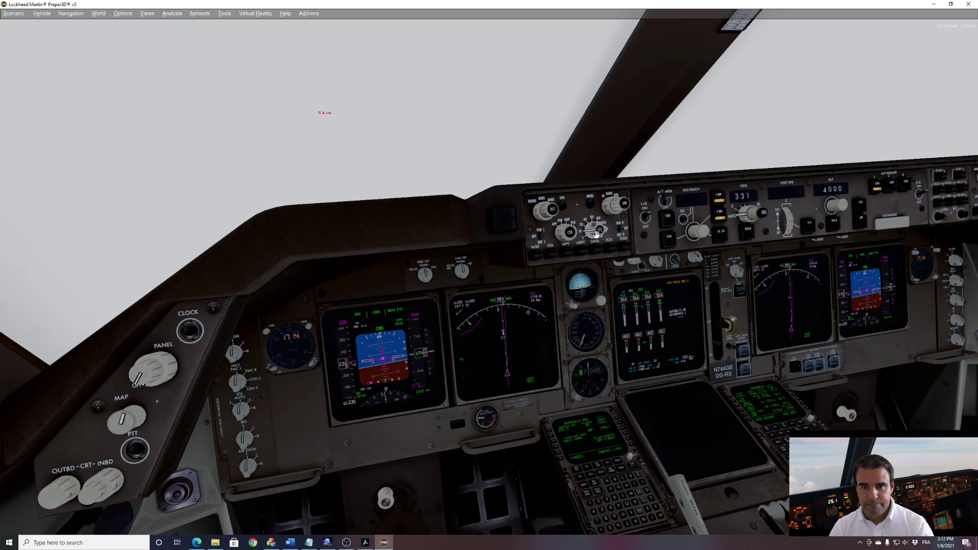
pyautogui.click(517, 337)
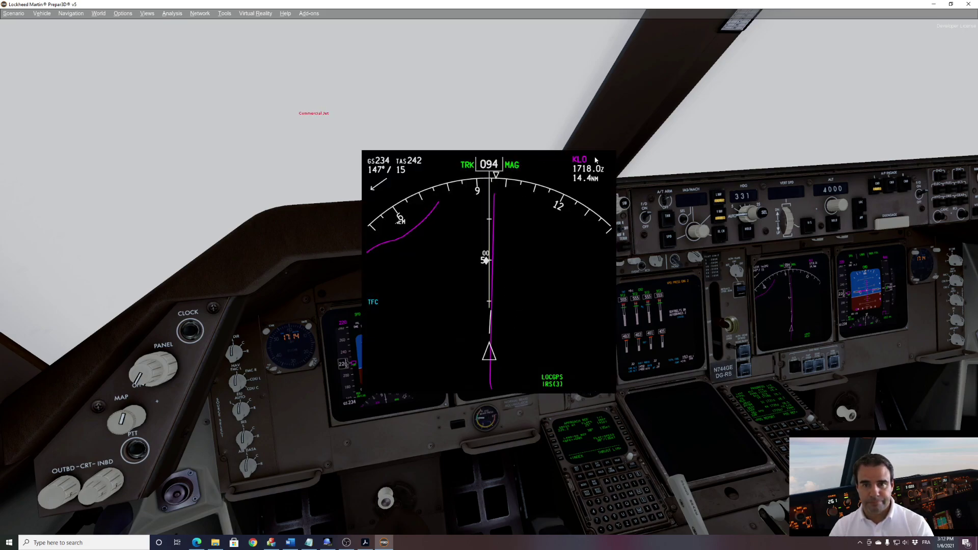
pyautogui.moveTo(612, 152); pyautogui.dragTo(570, 299)
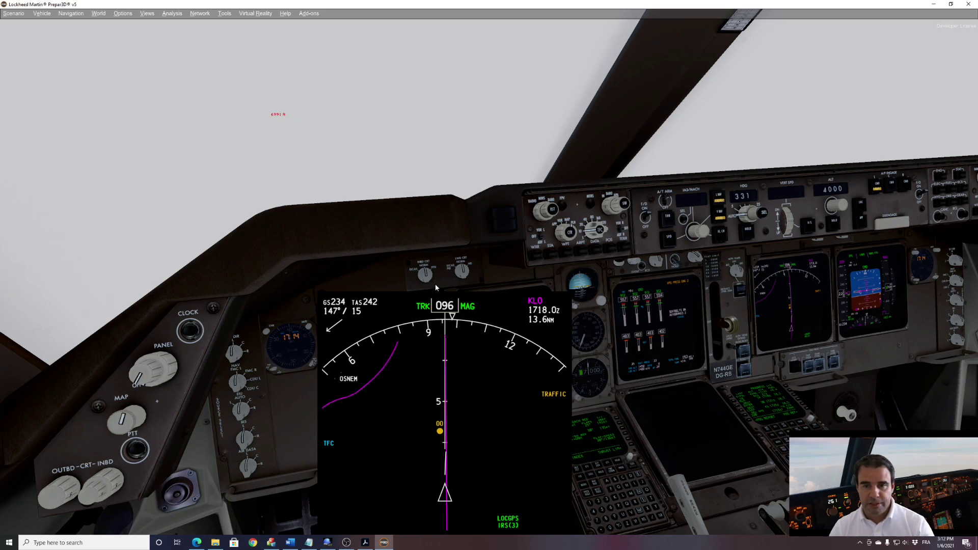
pyautogui.click(461, 350)
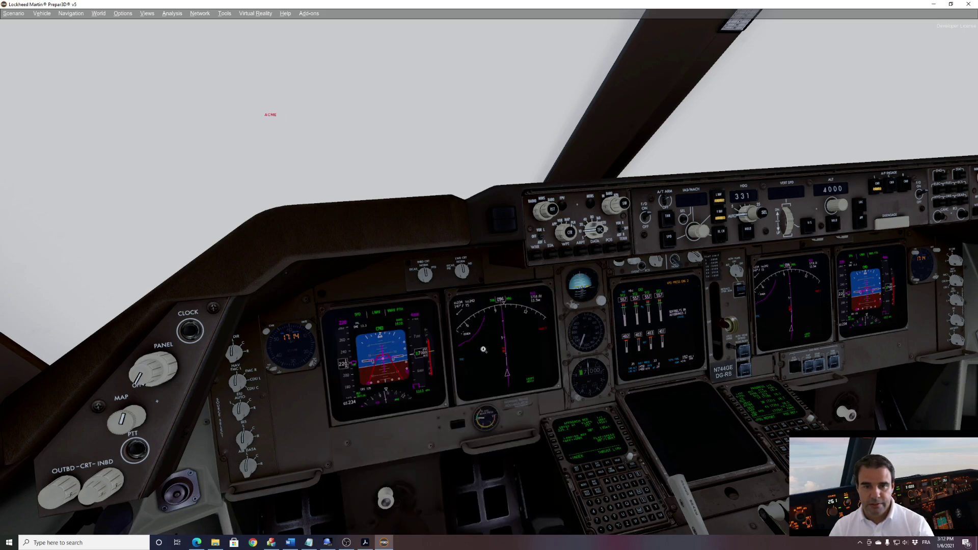